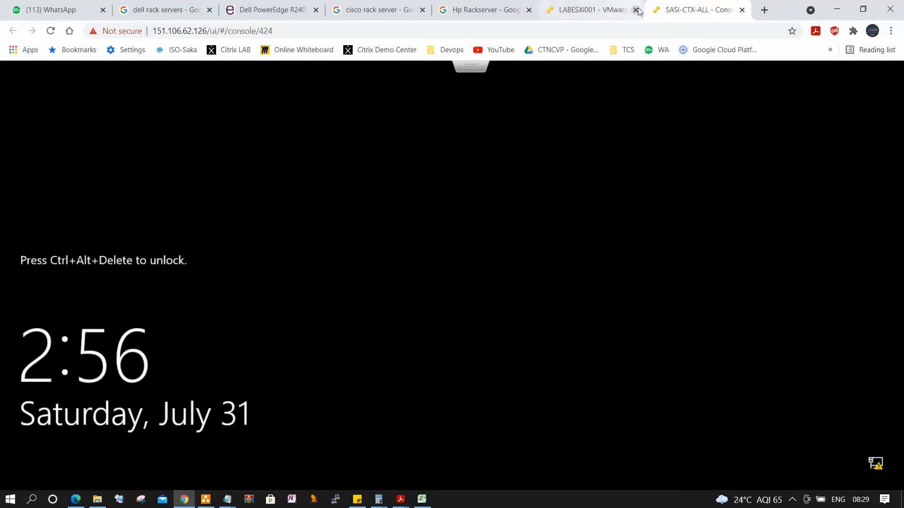
# Send Ctrl-Alt-Delete to the SASI-CTX-ALL guest OS and sign in with the account password
pyautogui.click(472, 70)
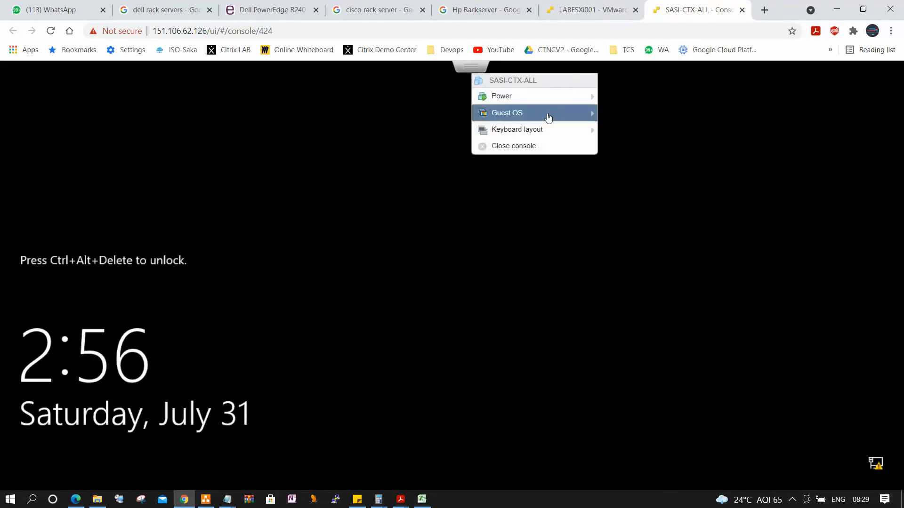
pyautogui.click(581, 113)
pyautogui.moveTo(650, 151)
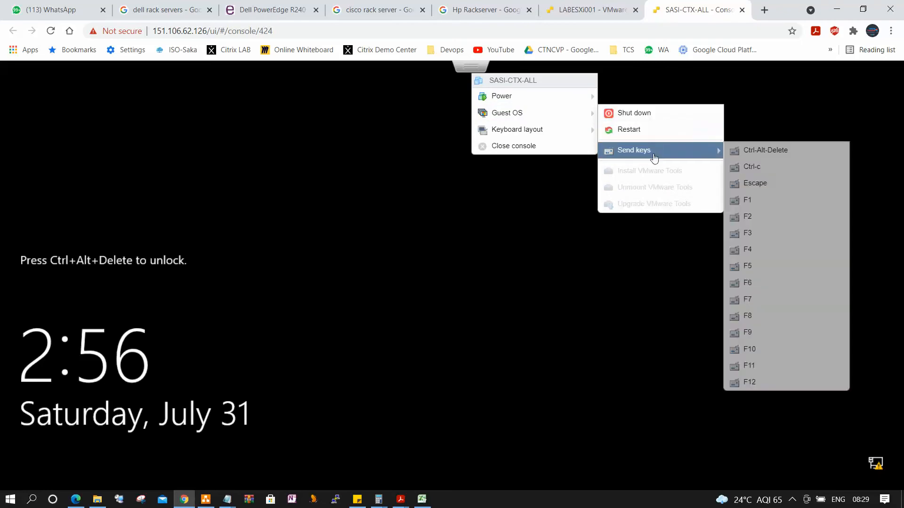
pyautogui.click(747, 148)
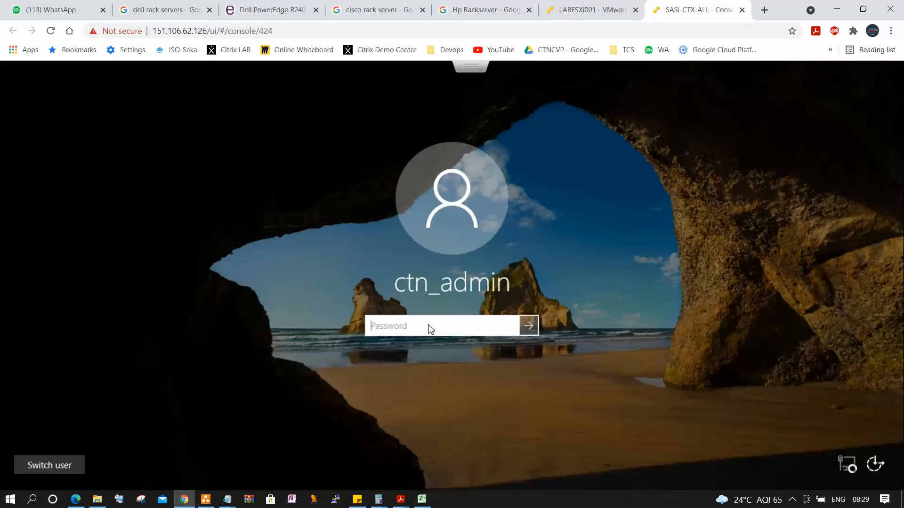
pyautogui.write('•••••••••')
pyautogui.press('Return')
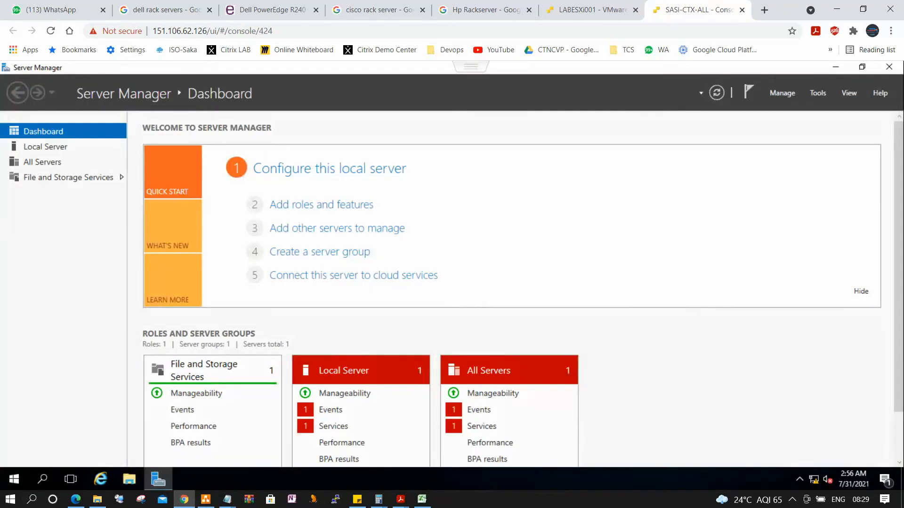
# Close Server Manager in the virtual machine and hide the screen-sharing notice
pyautogui.hotkey('alt', 'Tab')
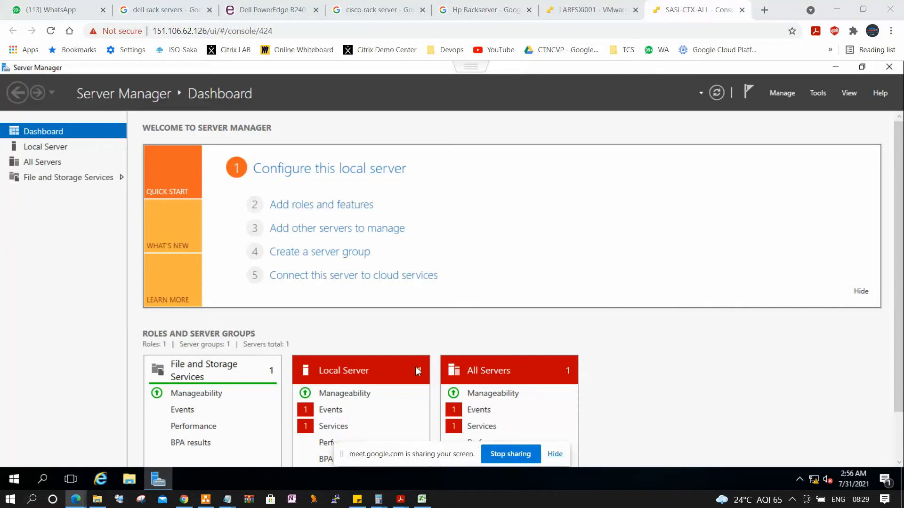
pyautogui.click(888, 66)
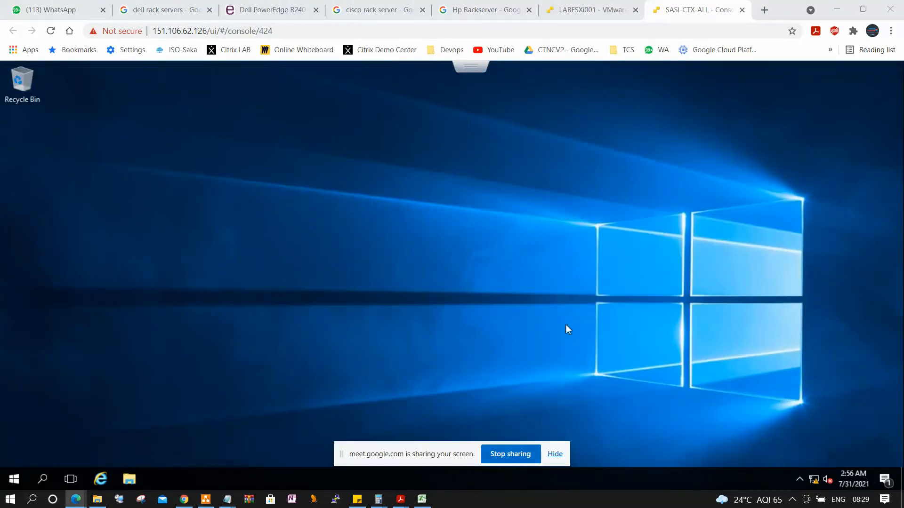
pyautogui.click(555, 454)
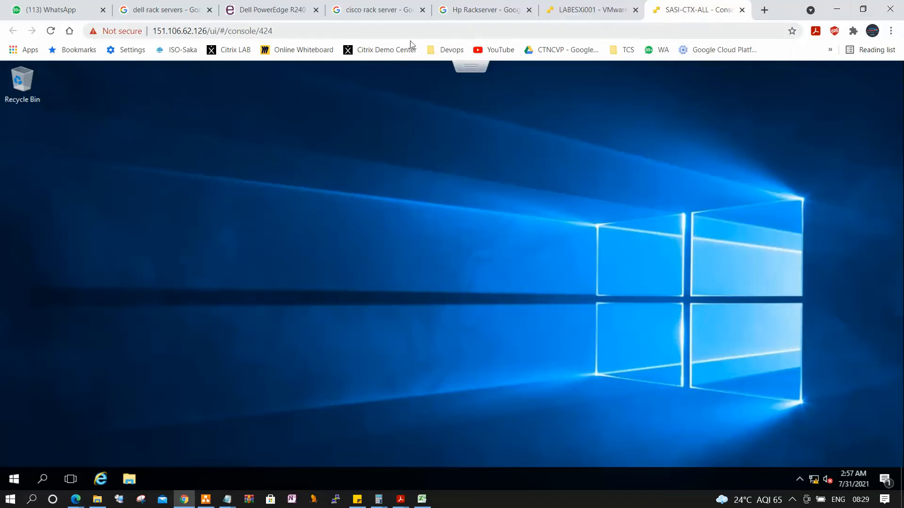
# In the ESXi host client, set CD/DVD Drive 1 of SASI-CTX-ALL to Host device and save the settings
pyautogui.click(602, 8)
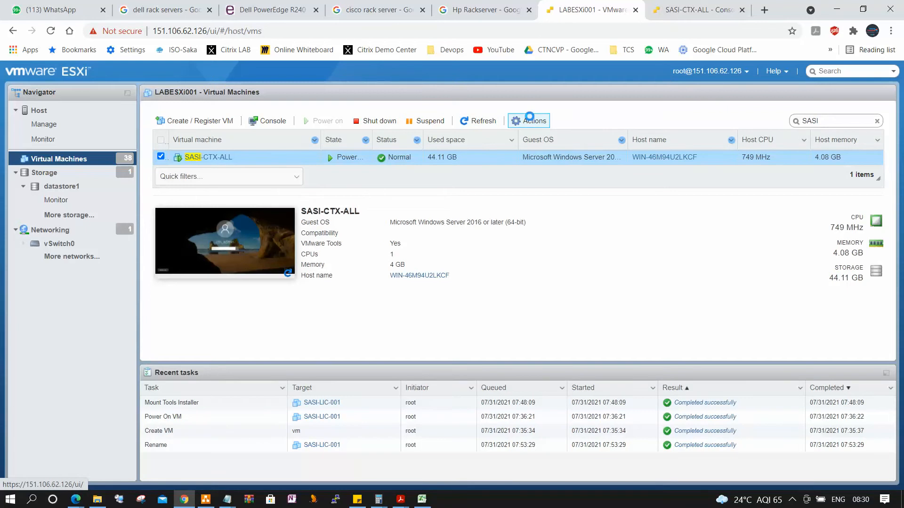
pyautogui.click(529, 117)
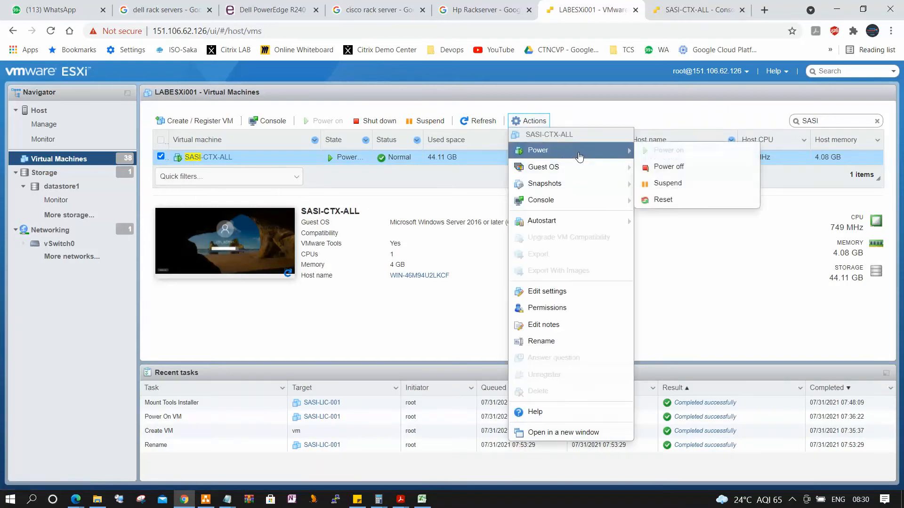
pyautogui.moveTo(580, 169)
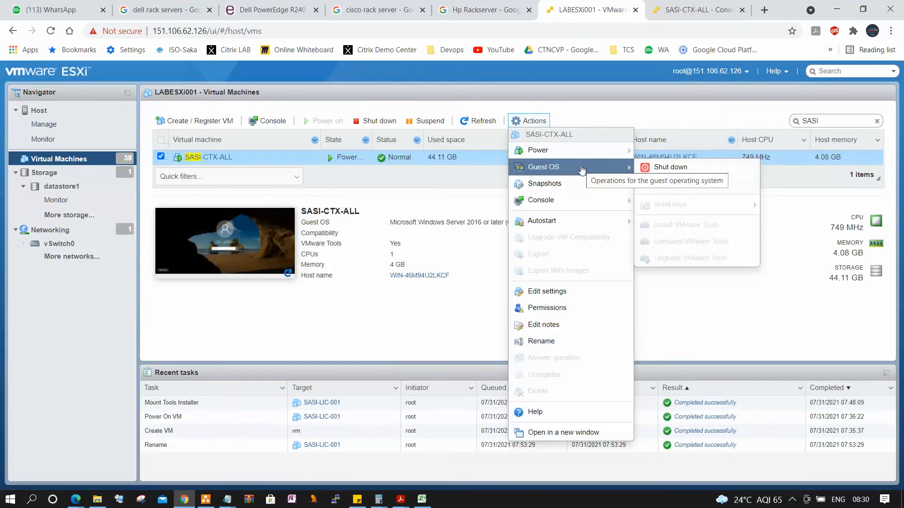
pyautogui.click(611, 292)
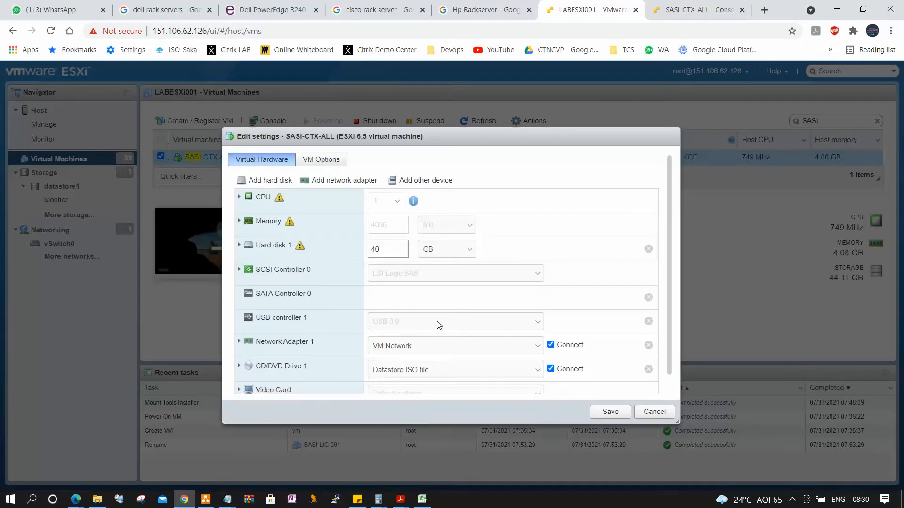
pyautogui.scroll(-1, 441, 330)
pyautogui.click(418, 352)
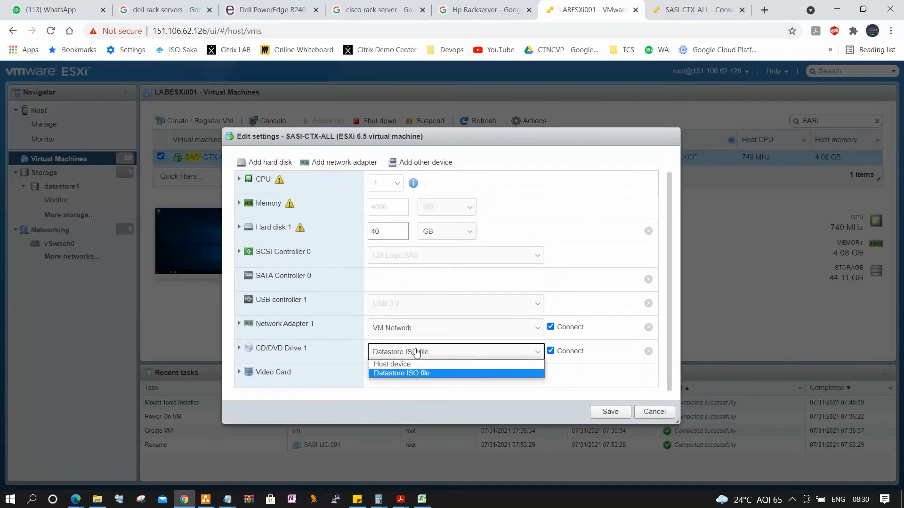
pyautogui.click(421, 373)
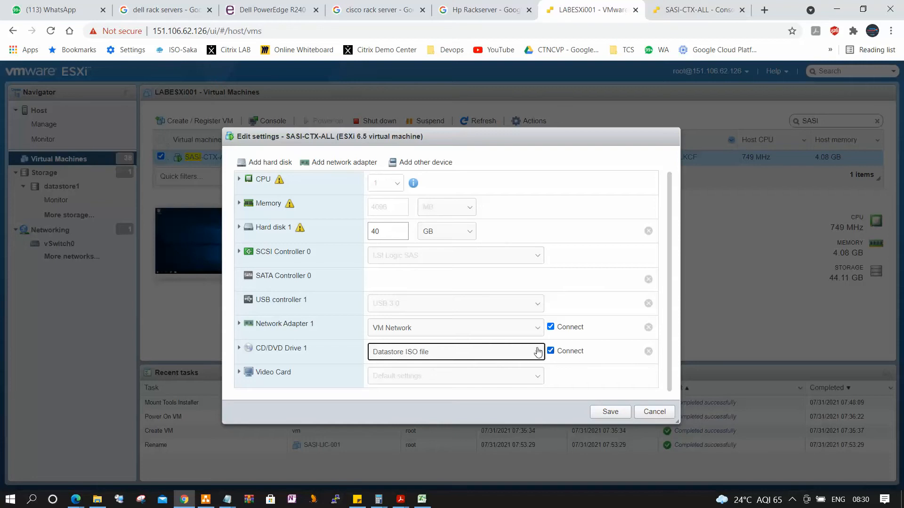
pyautogui.click(495, 355)
pyautogui.click(417, 366)
pyautogui.click(610, 412)
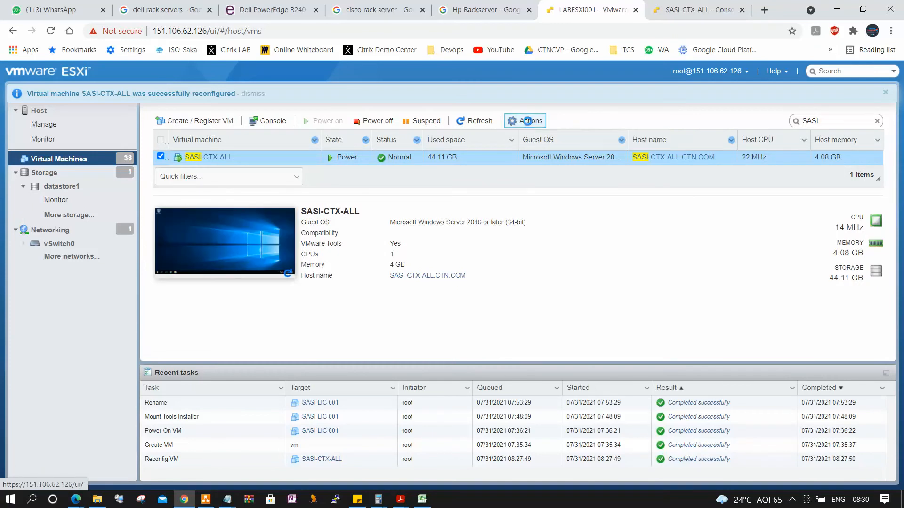
# Reopen the SASI-CTX-ALL settings, enable Connect for CD/DVD Drive 1 and choose Datastore ISO file as its source
pyautogui.click(527, 121)
pyautogui.click(551, 292)
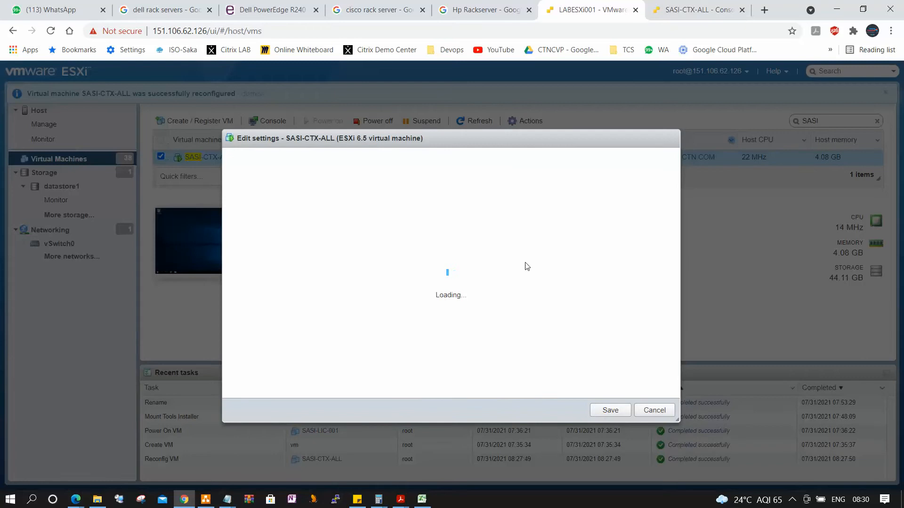
pyautogui.scroll(-2, 459, 325)
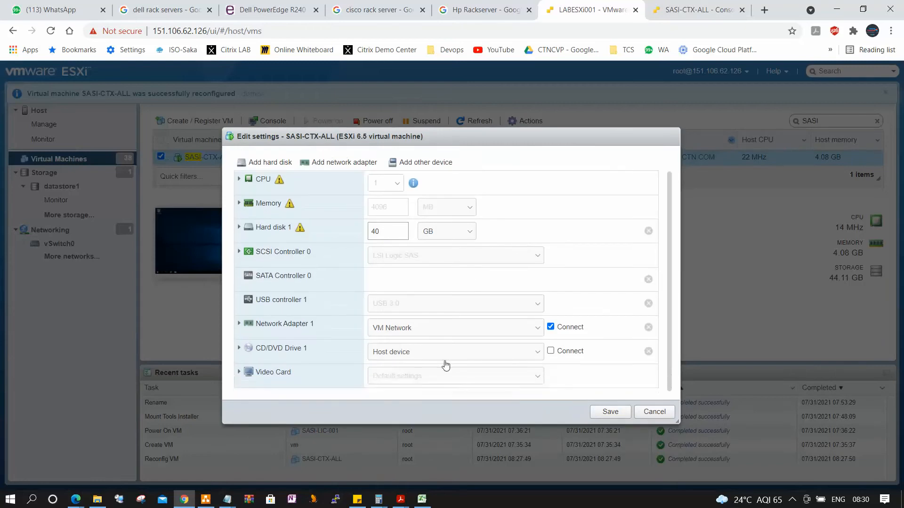
pyautogui.click(550, 352)
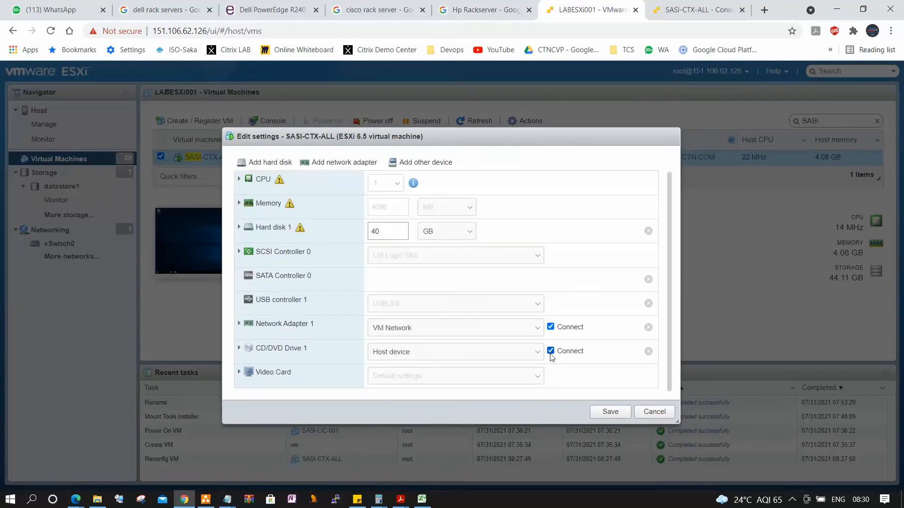
pyautogui.click(499, 353)
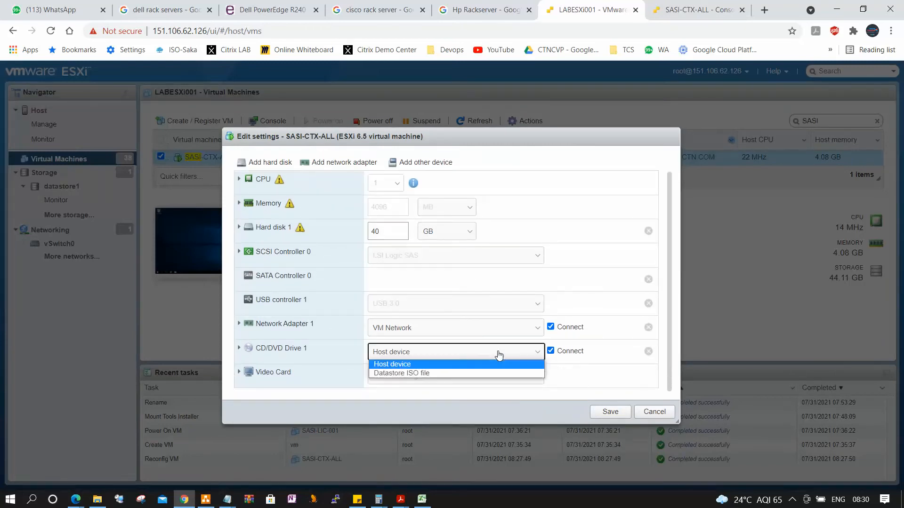
pyautogui.click(421, 373)
# Attach Citrix_Virtual_Apps_and_Desktops_7_2012.iso from the Softwares/Citrix folder of datastore1 and save the virtual machine settings
pyautogui.scroll(-5, 395, 301)
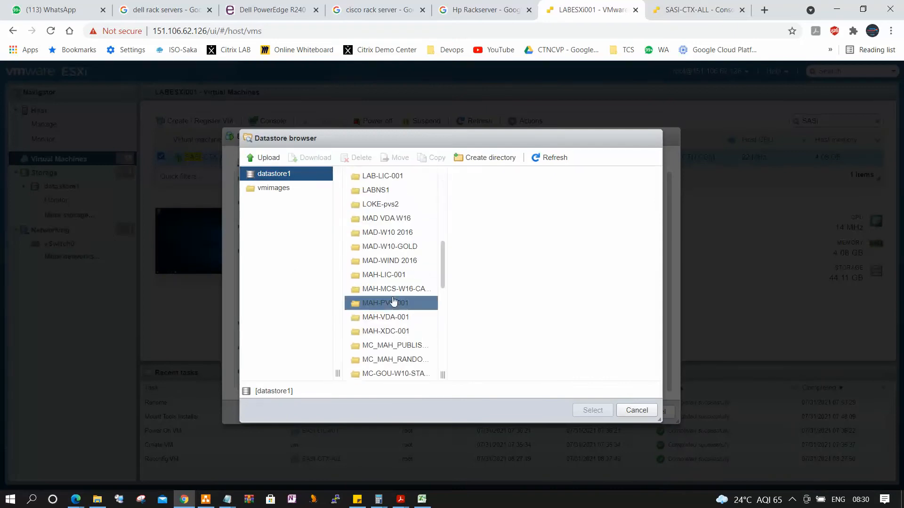
pyautogui.scroll(-5, 395, 302)
pyautogui.click(390, 319)
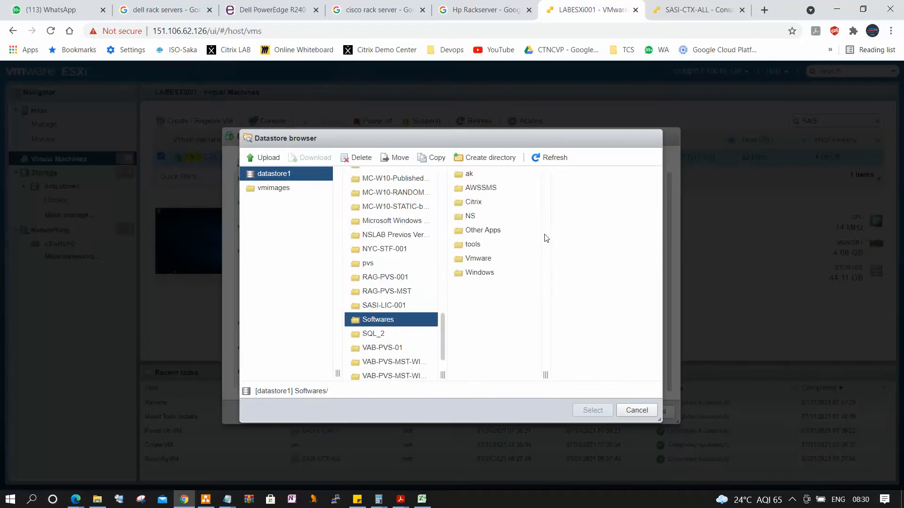
pyautogui.click(483, 202)
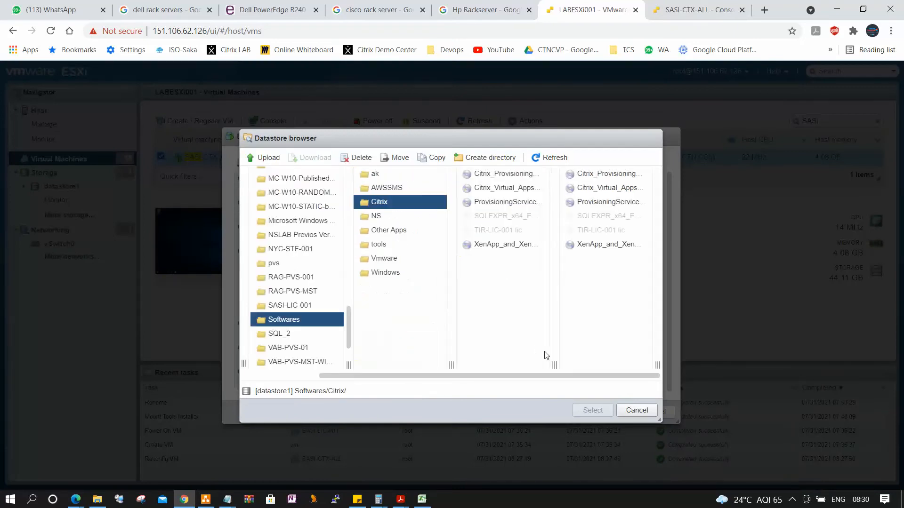
pyautogui.moveTo(555, 365); pyautogui.dragTo(621, 365)
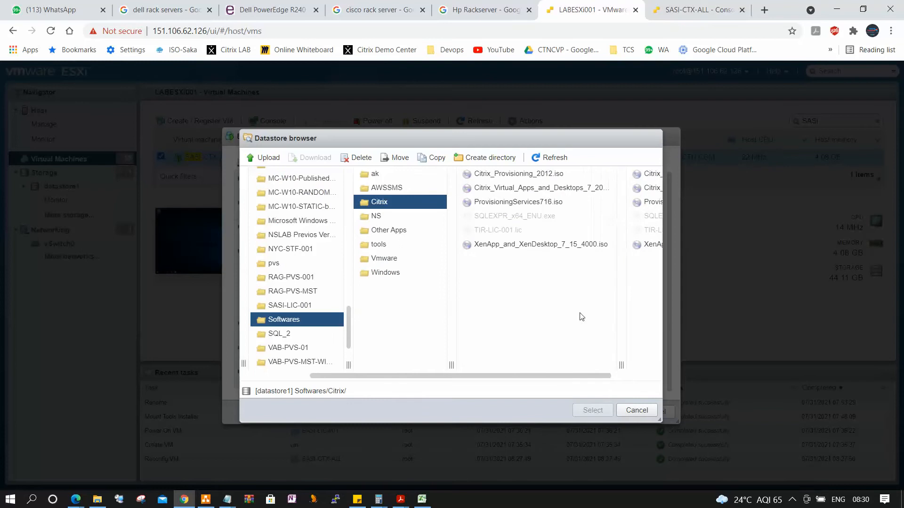
pyautogui.click(572, 192)
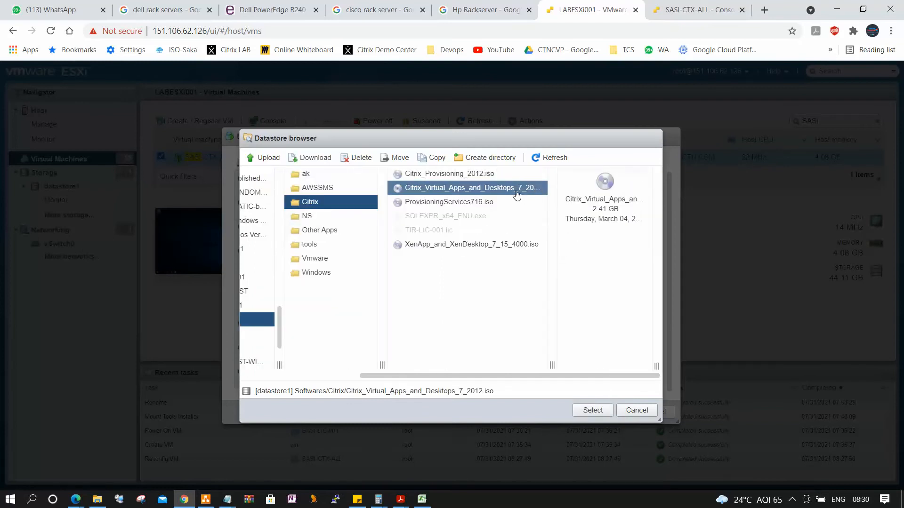
pyautogui.moveTo(552, 365); pyautogui.dragTo(608, 357)
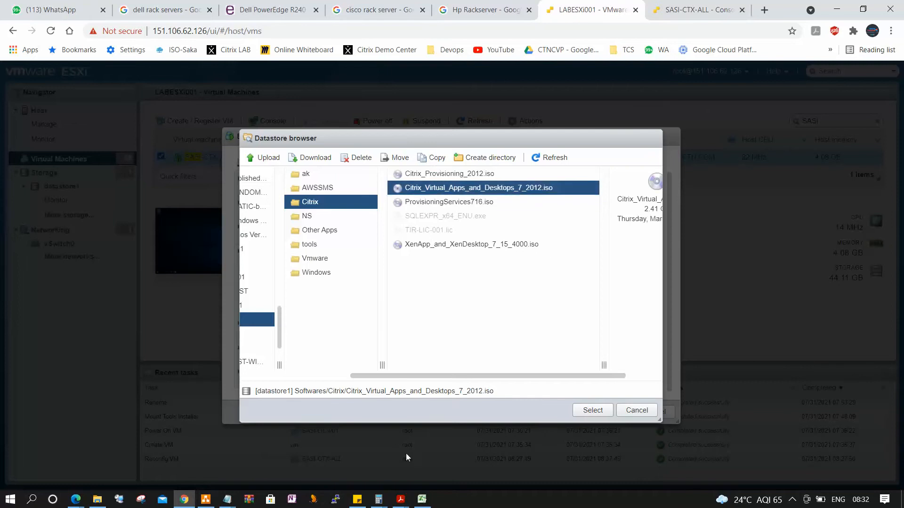
pyautogui.moveTo(233, 503)
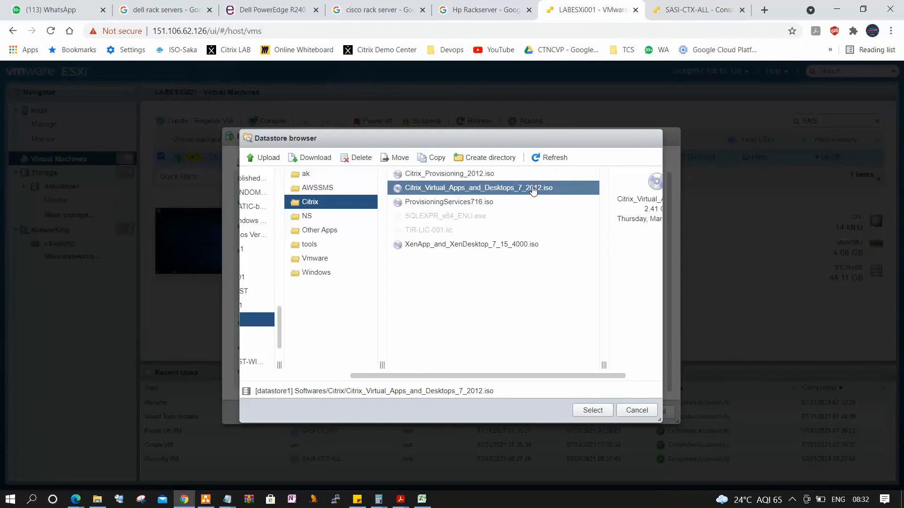
pyautogui.click(593, 410)
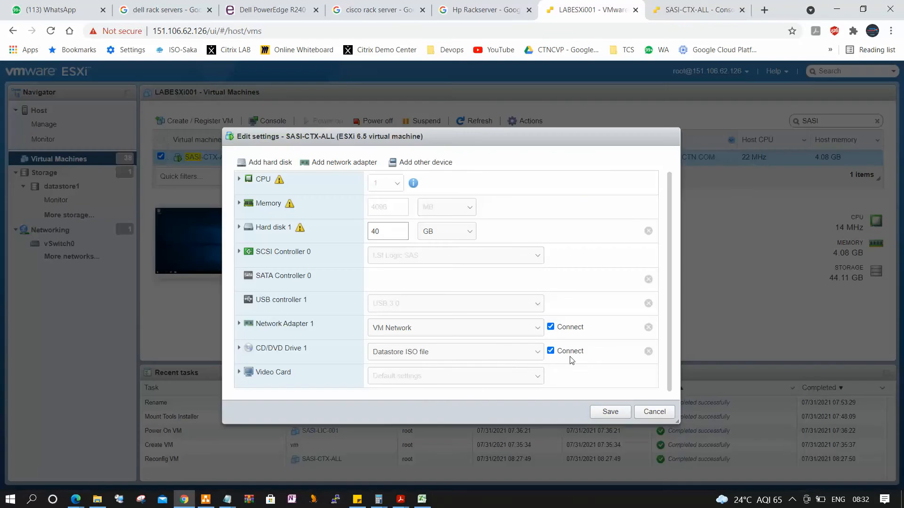
pyautogui.click(614, 411)
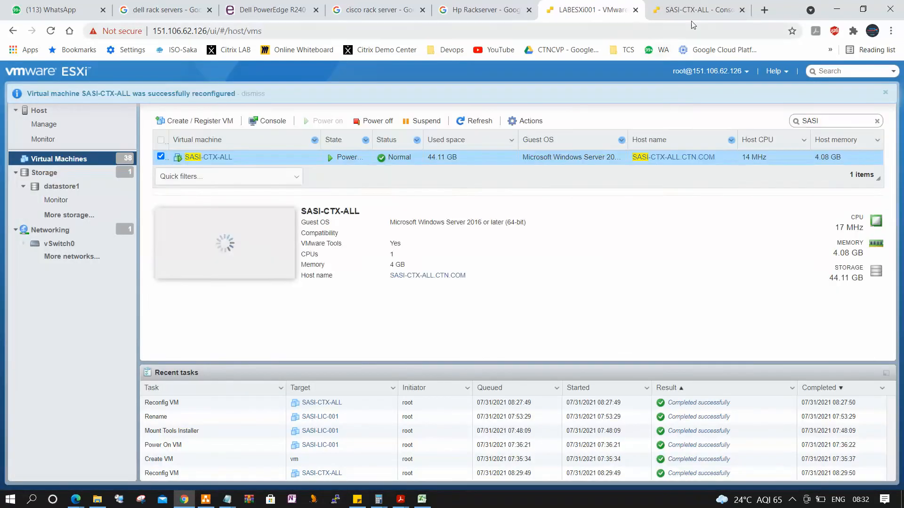
# In the SASI-CTX-ALL console, launch the Citrix installer from the CVAD 2012 DVD drive and allow it to make changes
pyautogui.click(692, 17)
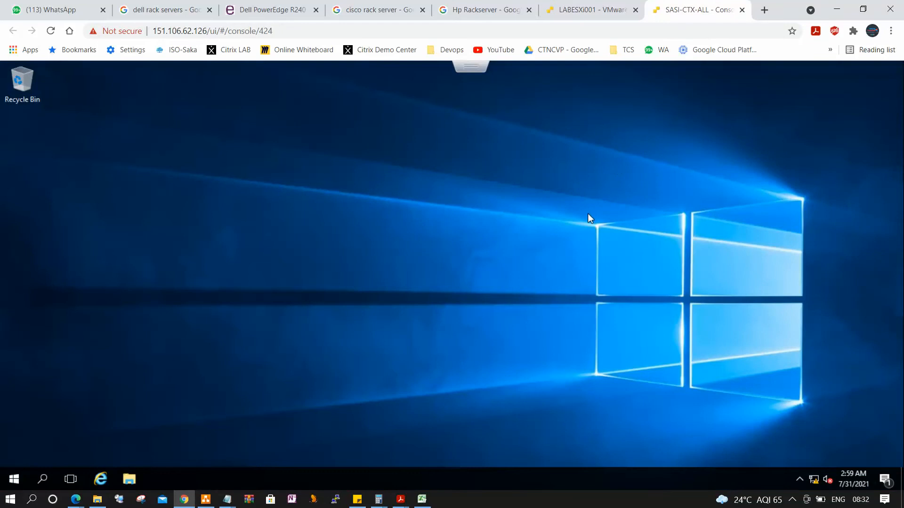
pyautogui.click(129, 479)
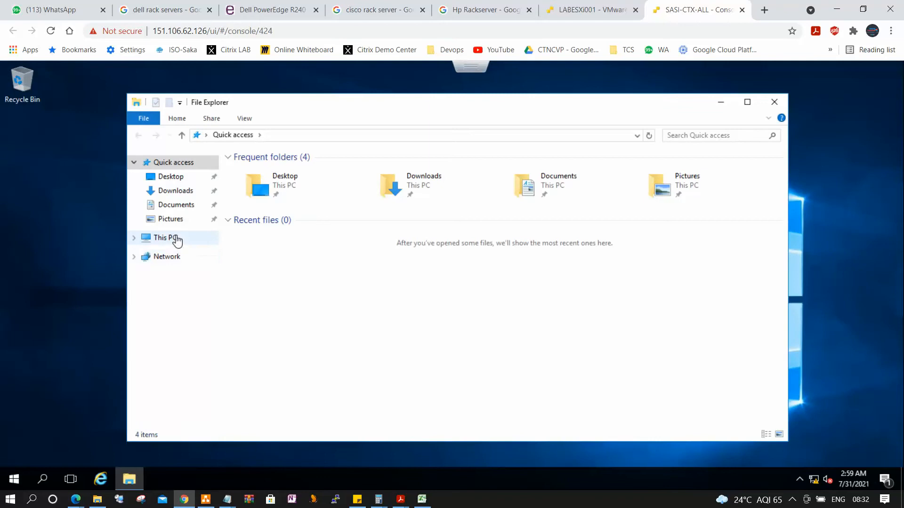
pyautogui.click(176, 241)
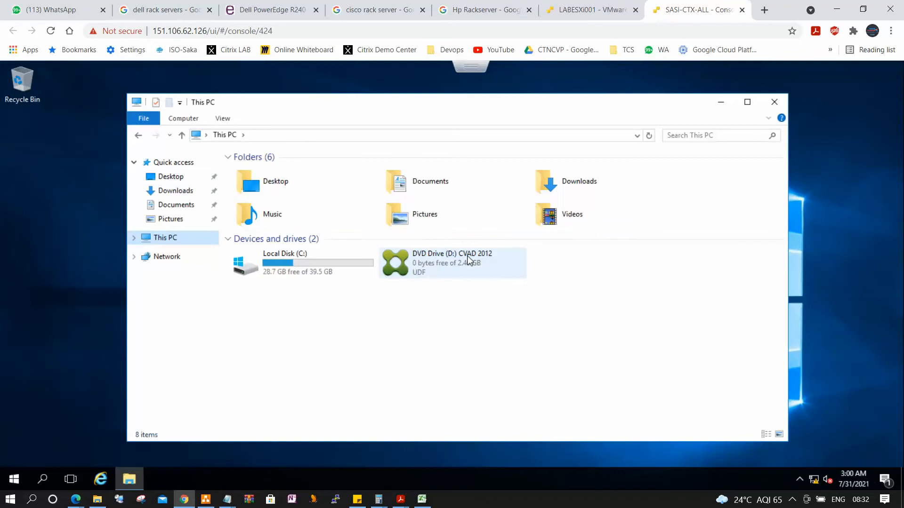
pyautogui.rightClick(442, 263)
pyautogui.click(489, 268)
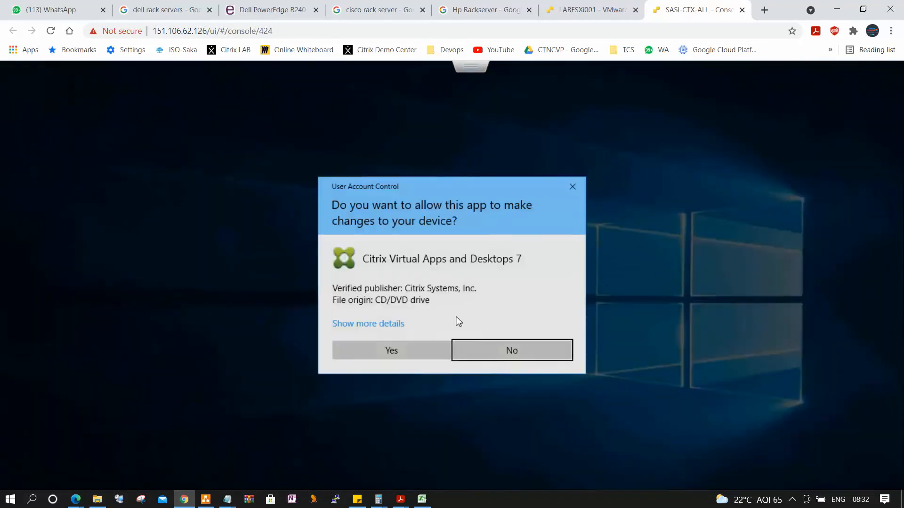
pyautogui.click(424, 347)
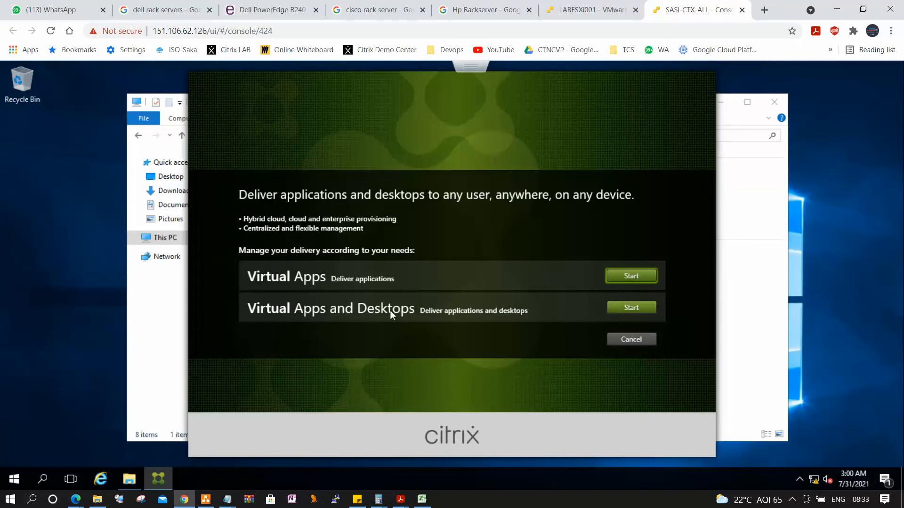
# Start the Virtual Apps and Desktops setup, choose the Delivery Controller installation and accept the license agreement terms
pyautogui.click(624, 308)
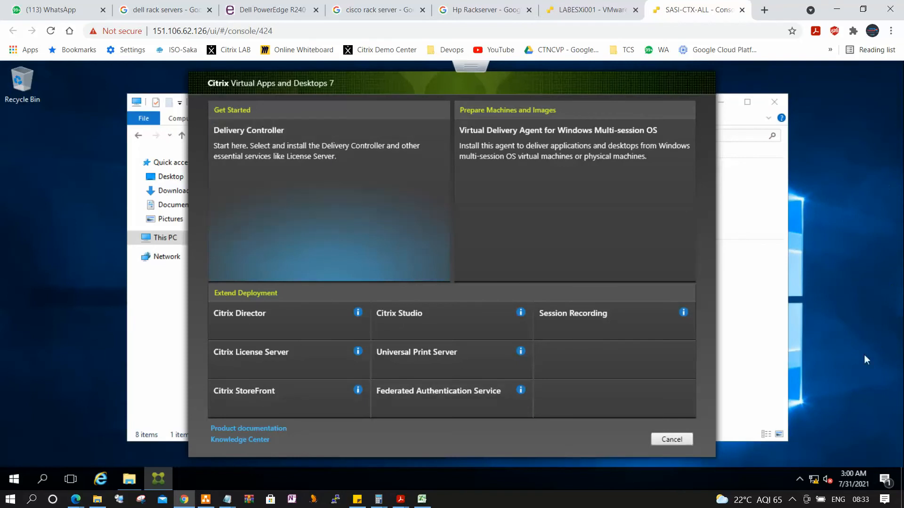
pyautogui.click(345, 185)
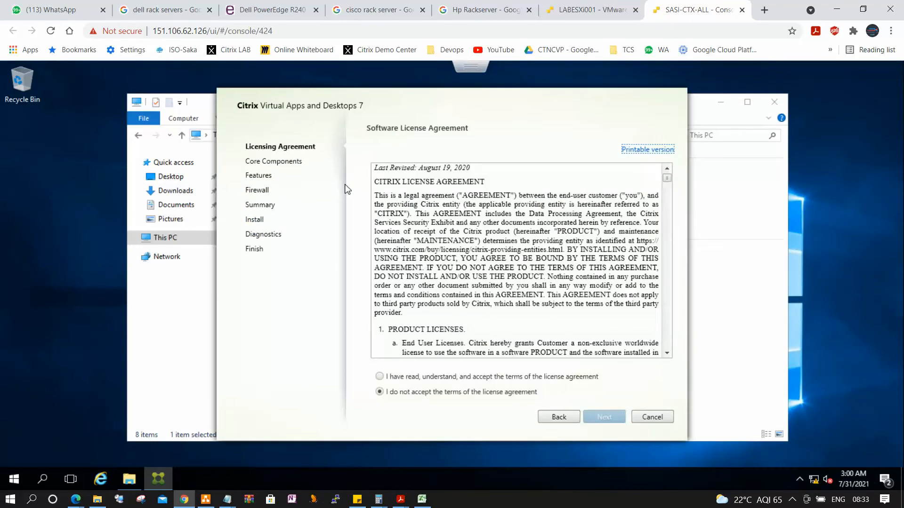
pyautogui.click(379, 376)
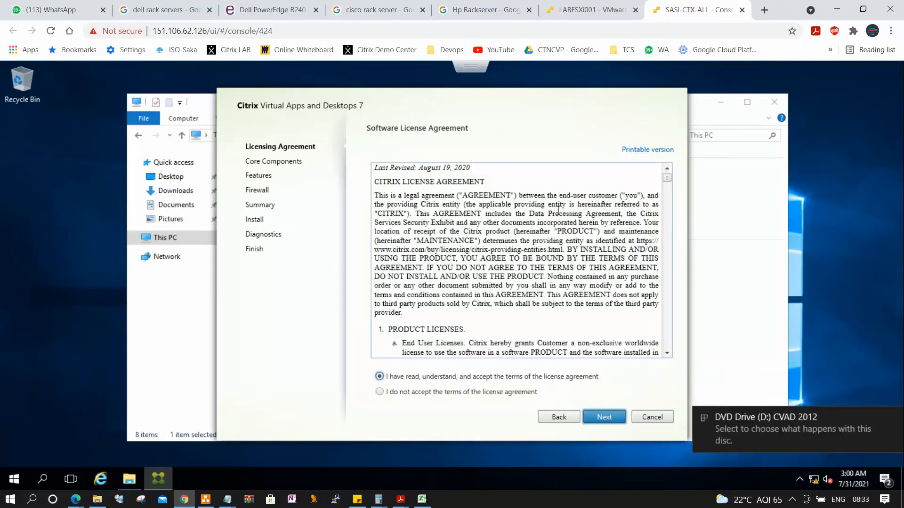
pyautogui.click(609, 419)
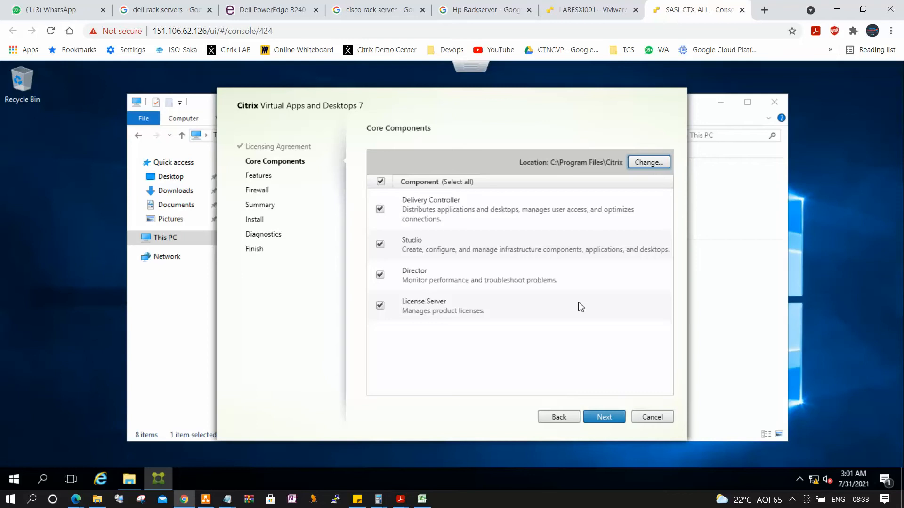
pyautogui.click(567, 418)
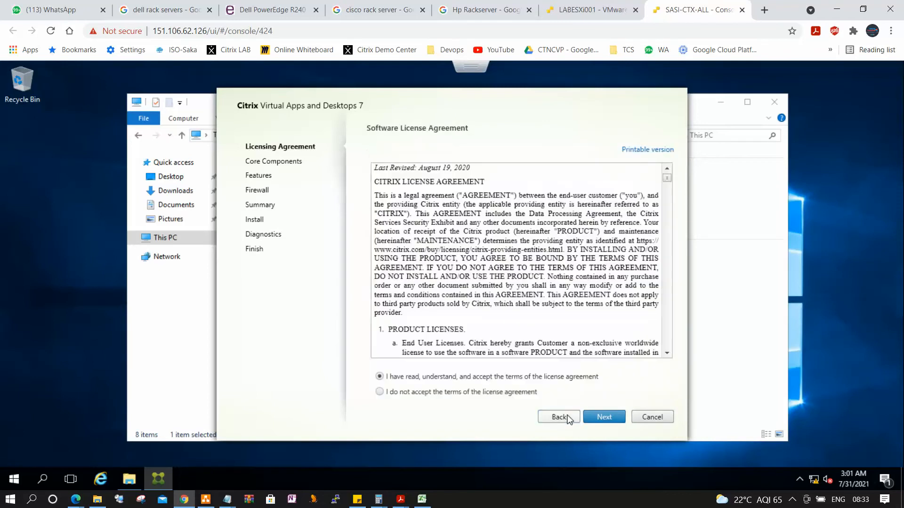
pyautogui.click(569, 418)
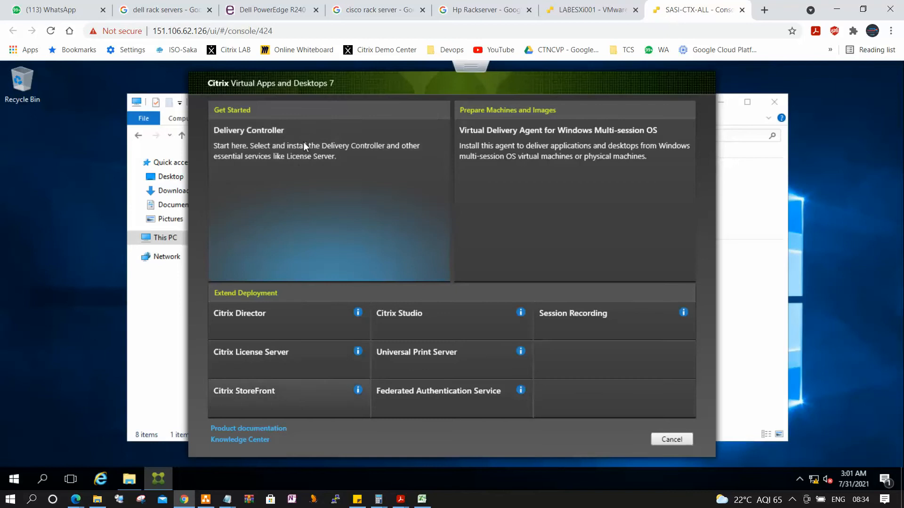
# Reopen the Delivery Controller installation, keep the license terms accepted, and install Delivery Controller, Studio, Director and License Server in the default location
pyautogui.click(317, 179)
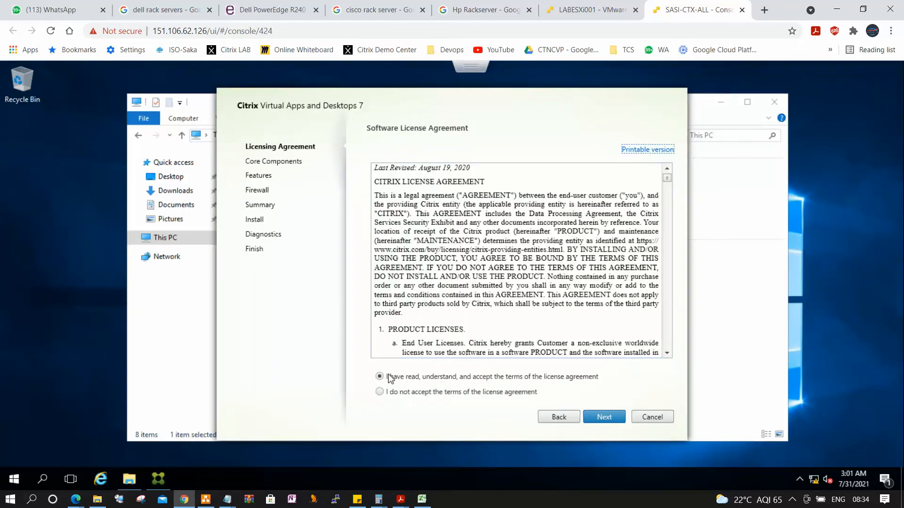
pyautogui.click(606, 420)
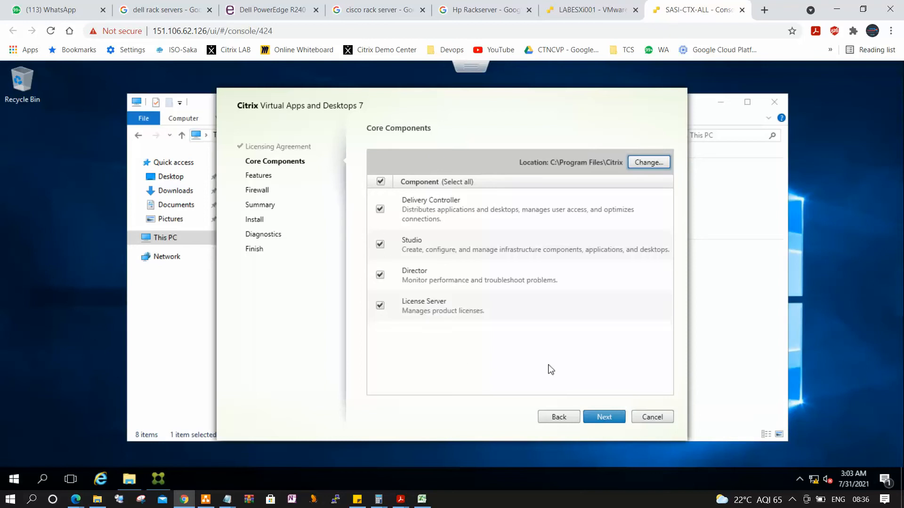
pyautogui.click(611, 419)
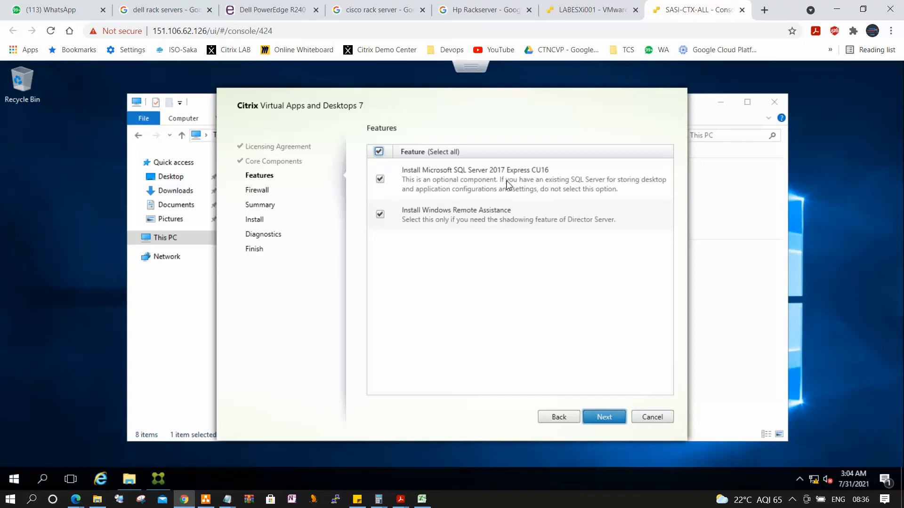
# Keep the SQL Server 2017 Express and Windows Remote Assistance features with automatic firewall rules, acknowledge the RAM notice, and start the installation
pyautogui.click(605, 418)
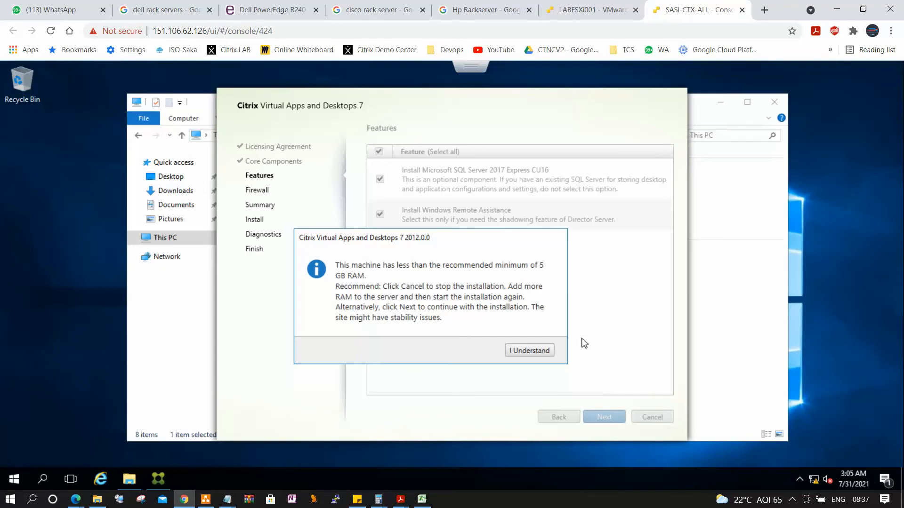
pyautogui.click(528, 351)
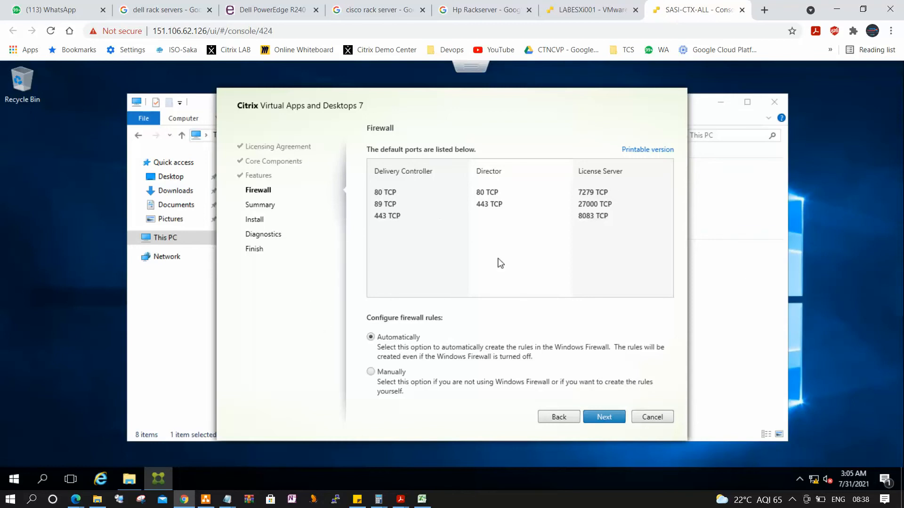
pyautogui.click(604, 416)
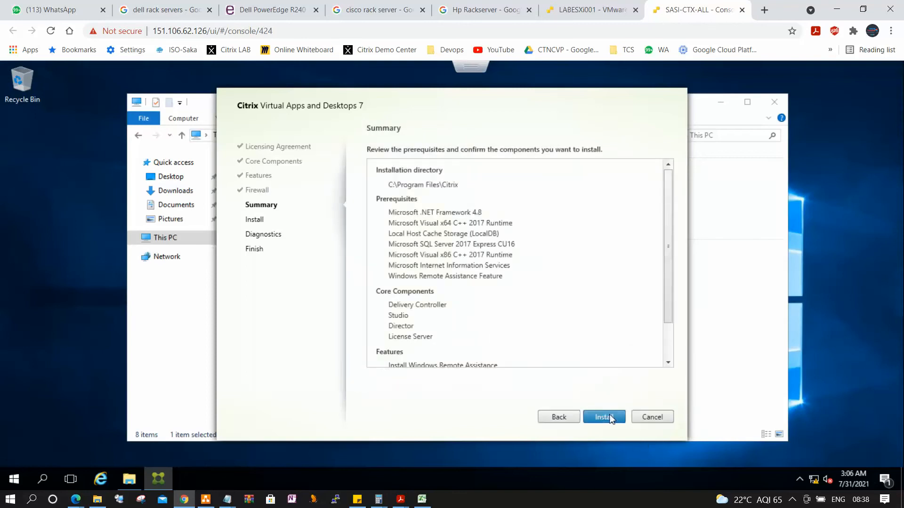
pyautogui.click(606, 418)
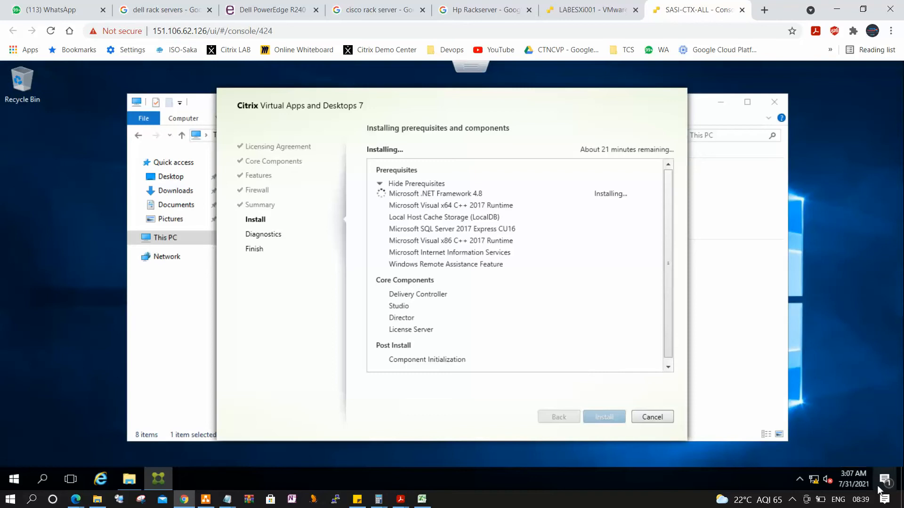
pyautogui.click(793, 502)
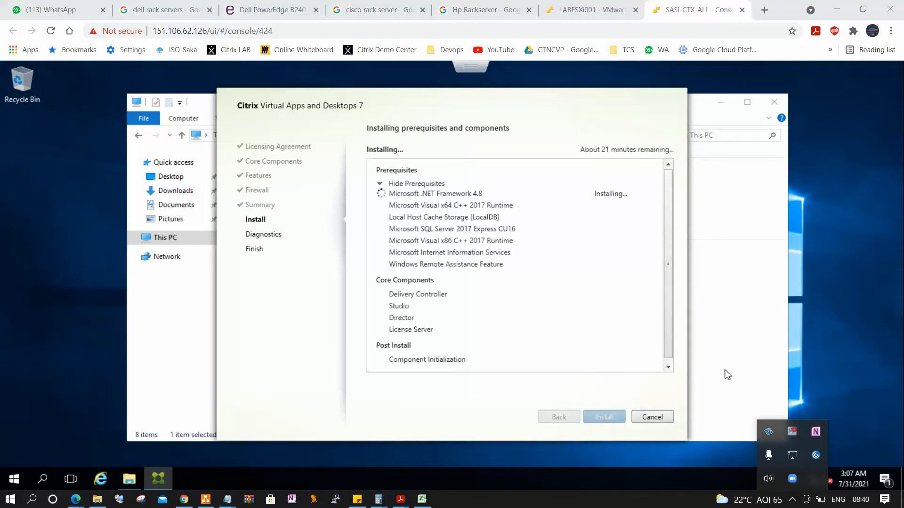
pyautogui.click(795, 430)
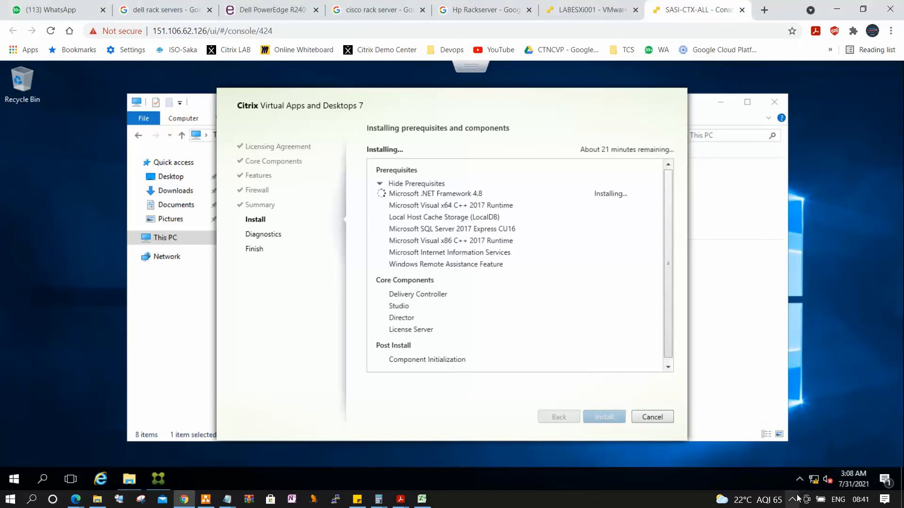
pyautogui.click(802, 480)
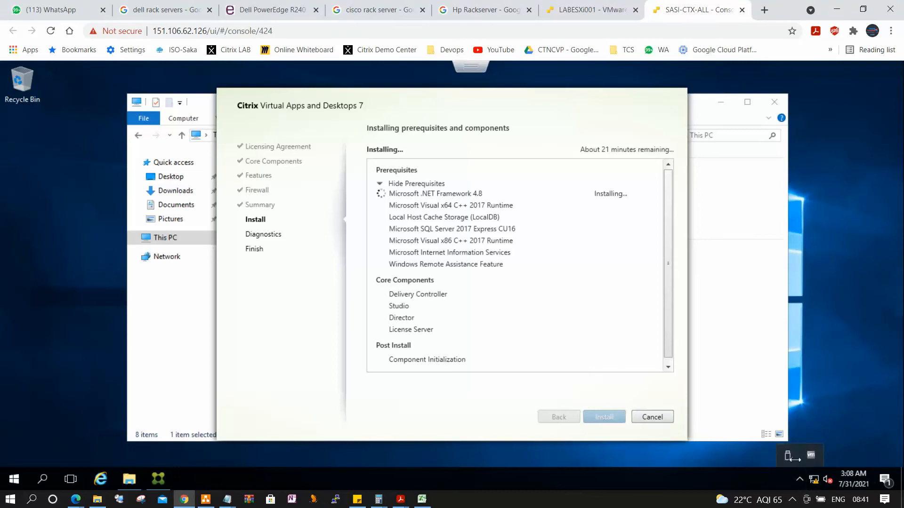
pyautogui.click(793, 500)
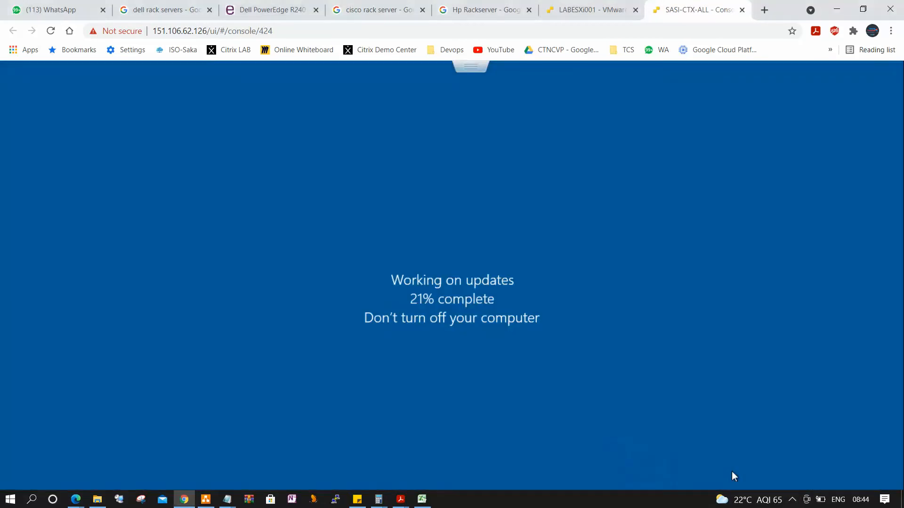
pyautogui.click(792, 500)
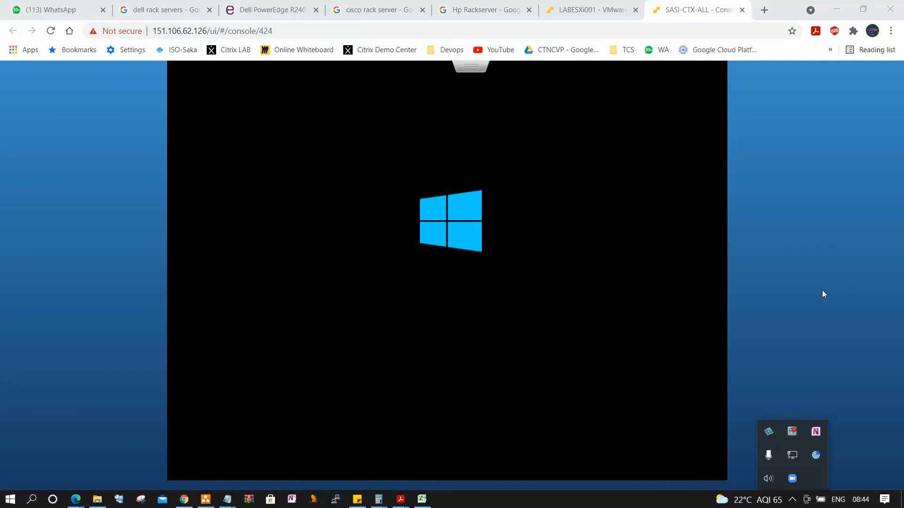
pyautogui.click(822, 290)
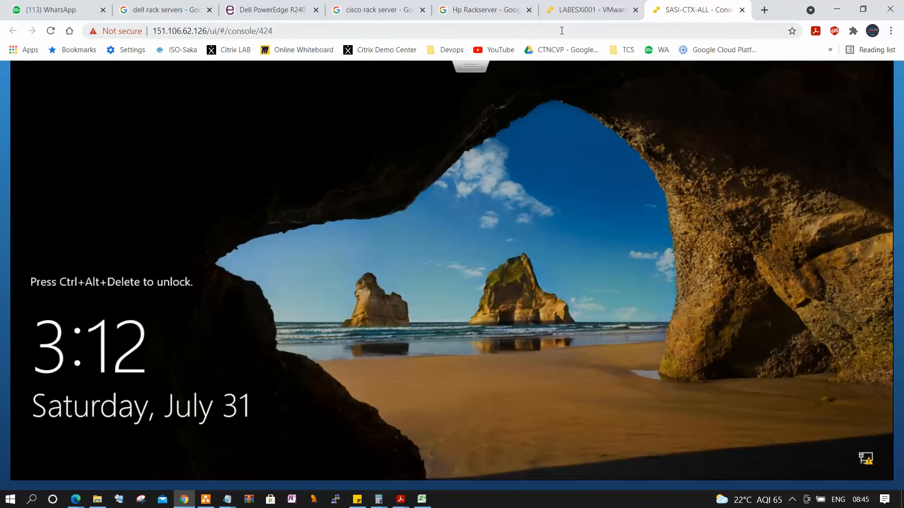
# Unlock the restarted SASI-CTX-ALL guest and sign in to Windows as ctn_admin with the account password
pyautogui.click(474, 69)
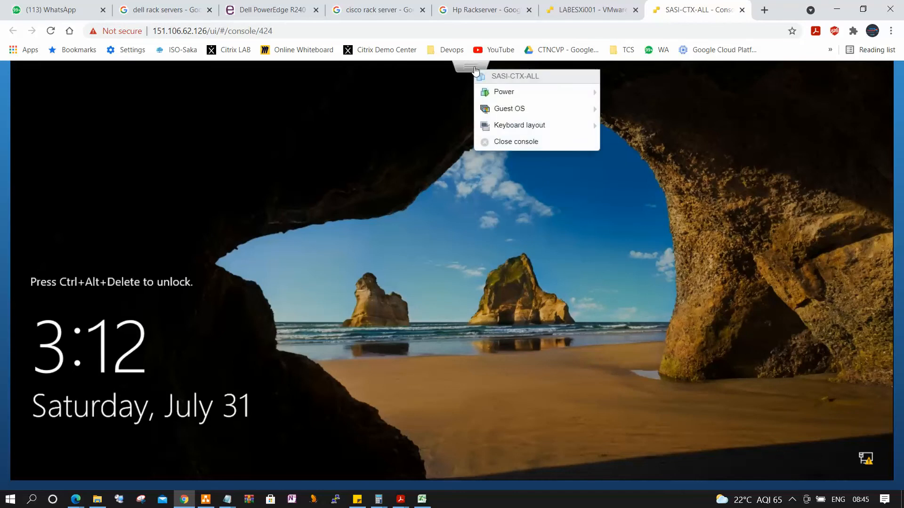
pyautogui.moveTo(508, 110)
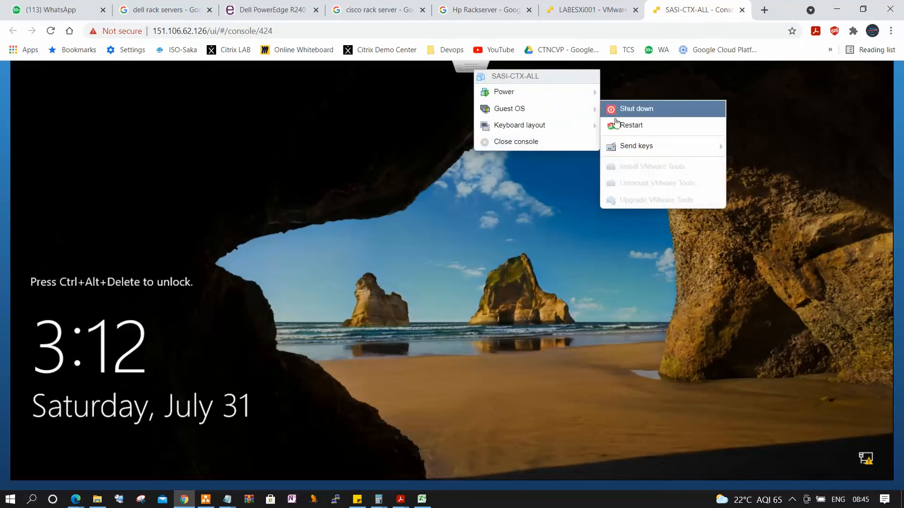
pyautogui.moveTo(633, 146)
pyautogui.click(775, 147)
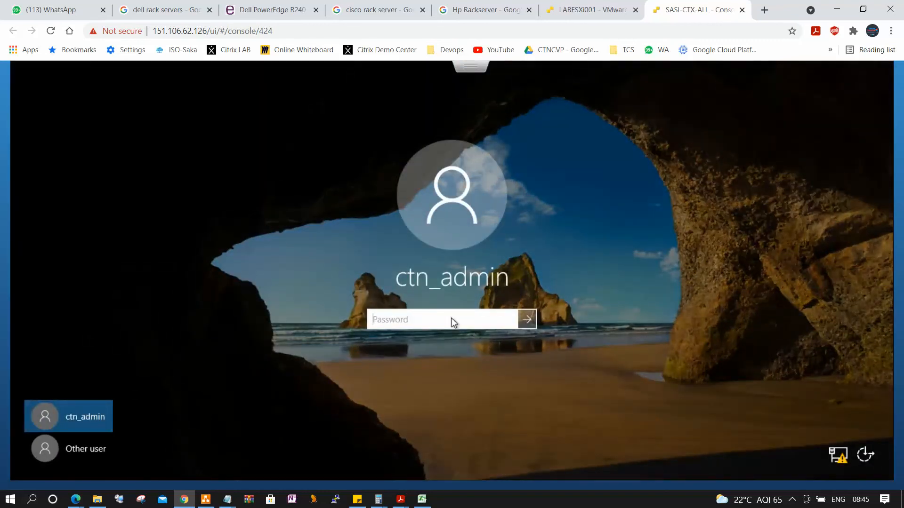
pyautogui.write('•••••••••')
pyautogui.click(527, 320)
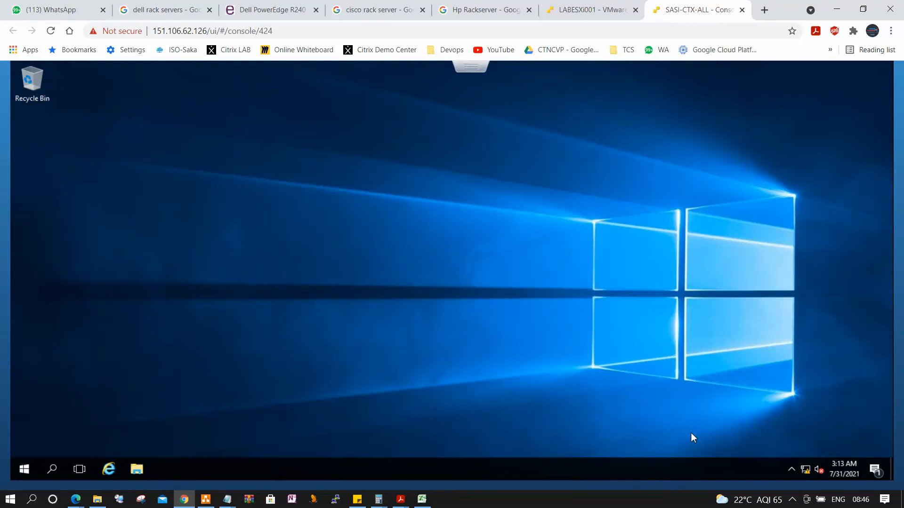
pyautogui.click(794, 504)
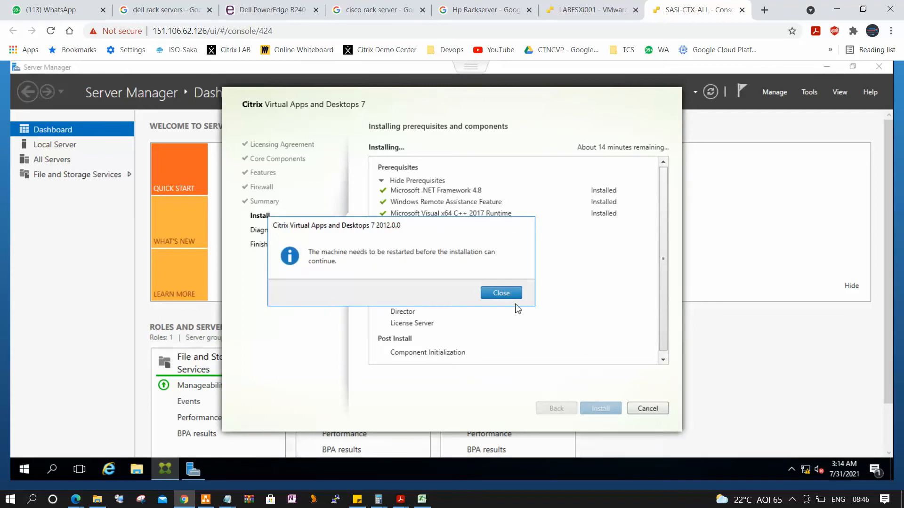
# Acknowledge the restart required by the Citrix installation and dismiss the Windows sign-out notice
pyautogui.click(500, 294)
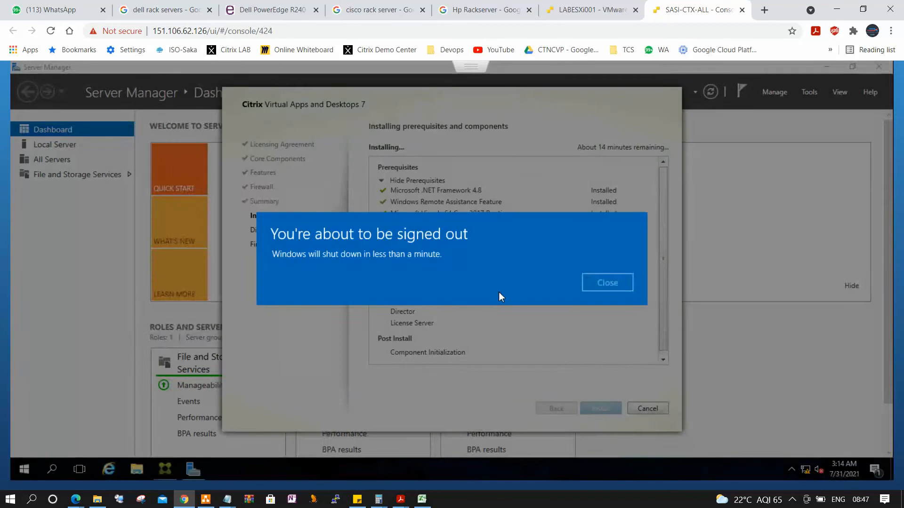
pyautogui.click(597, 284)
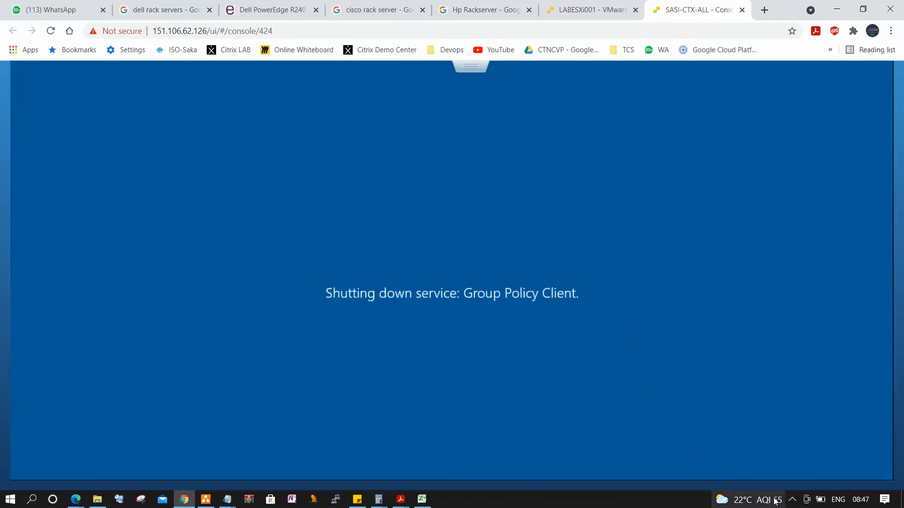
pyautogui.click(792, 500)
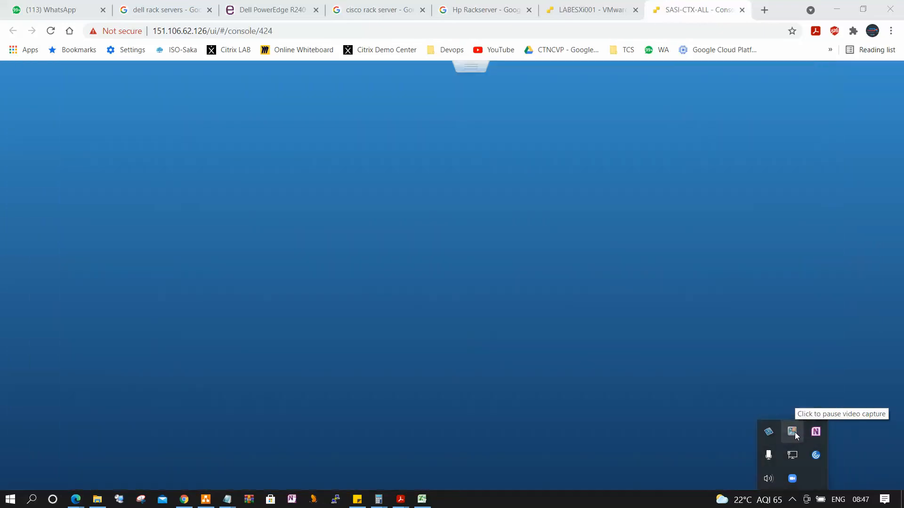
pyautogui.click(728, 473)
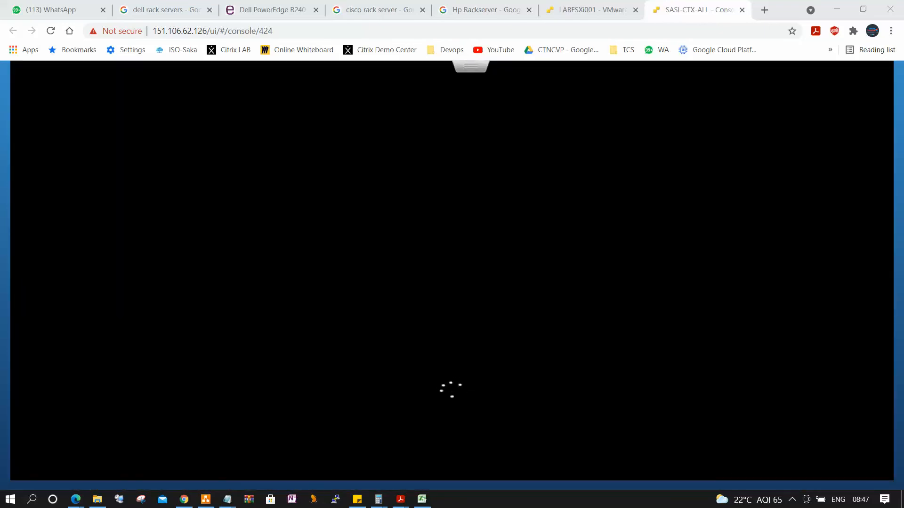
pyautogui.click(794, 501)
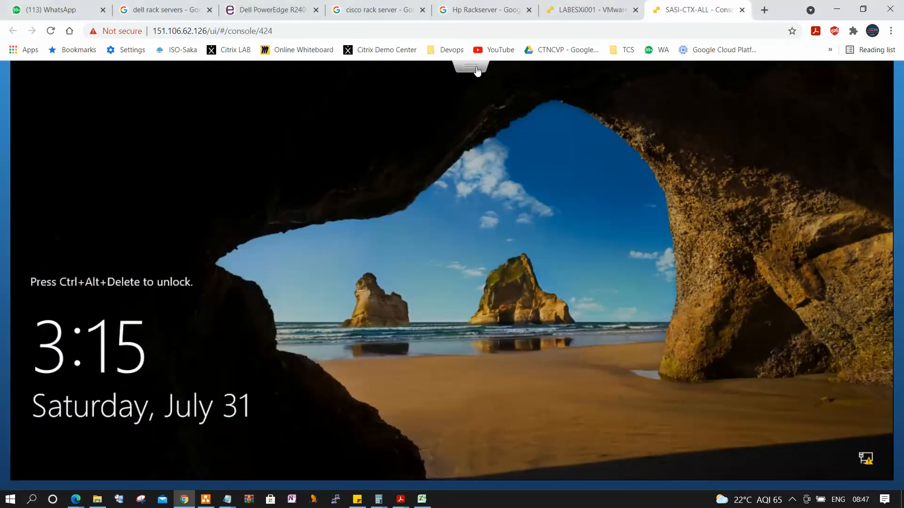
# Sign in to the SASI-CTX-ALL guest again as ctn_admin with the account password so the Citrix installation resumes
pyautogui.click(471, 66)
pyautogui.moveTo(536, 108)
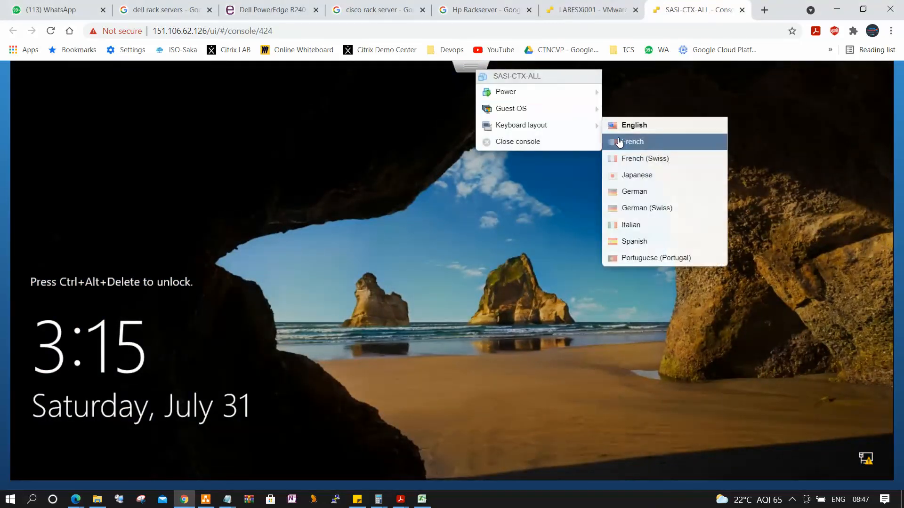
pyautogui.moveTo(637, 144)
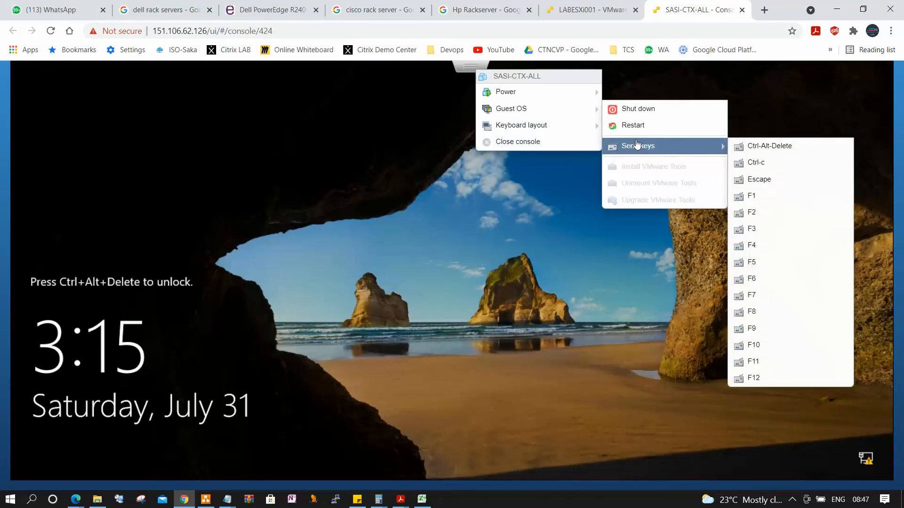
pyautogui.click(757, 148)
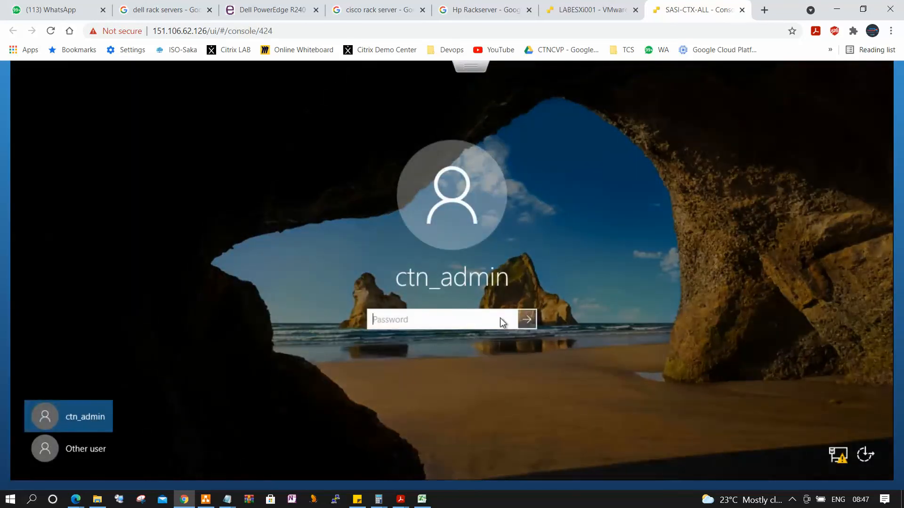
pyautogui.write('*********')
pyautogui.click(528, 320)
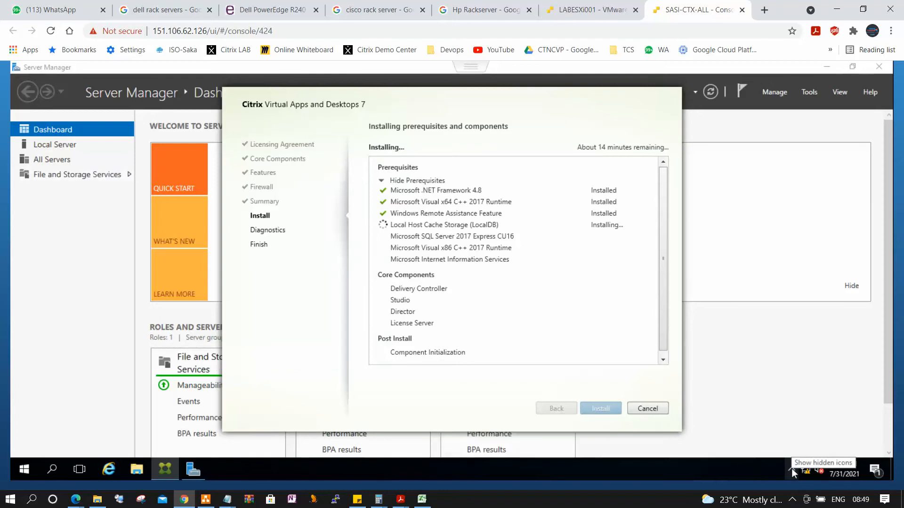
pyautogui.click(792, 501)
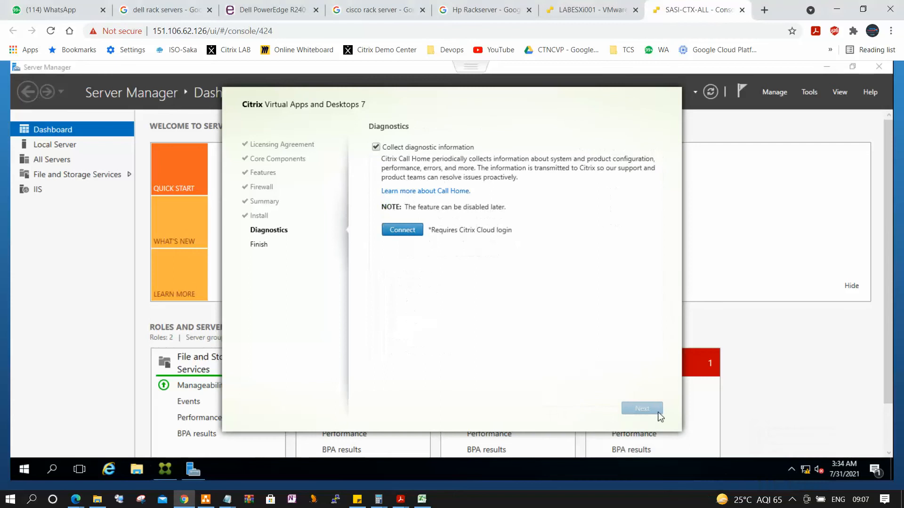
# On the Diagnostics page, try to connect to Citrix Insight Services with the user name ctn_admin and the account password
pyautogui.click(403, 230)
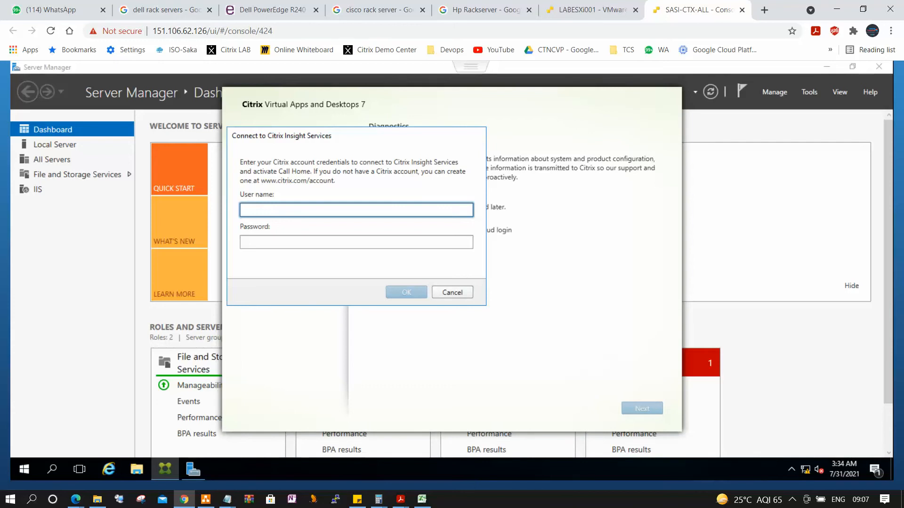
pyautogui.write('ctr')
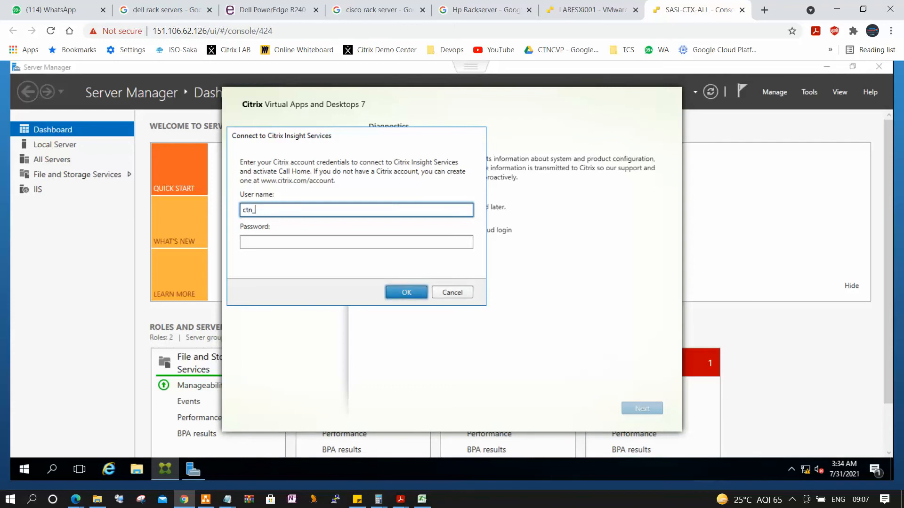
pyautogui.write('_admin')
pyautogui.click(381, 243)
pyautogui.write('•••••')
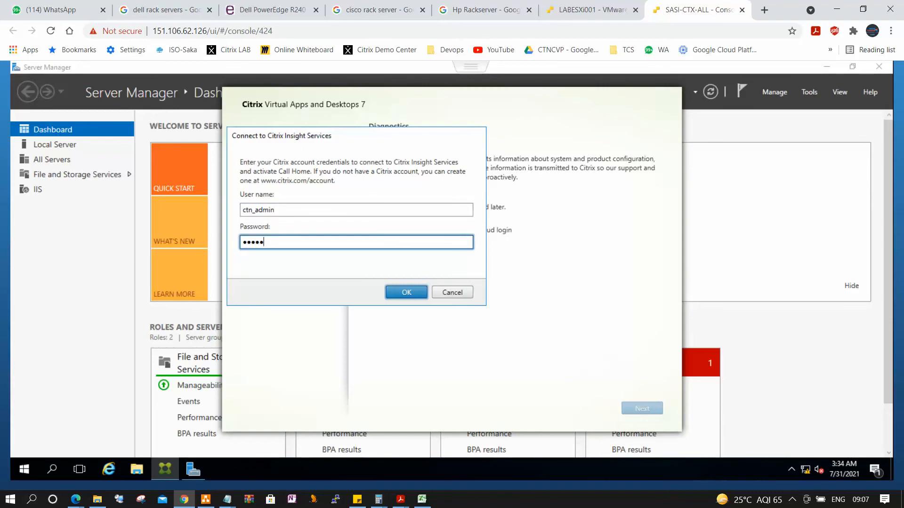
pyautogui.write('••••')
pyautogui.click(400, 292)
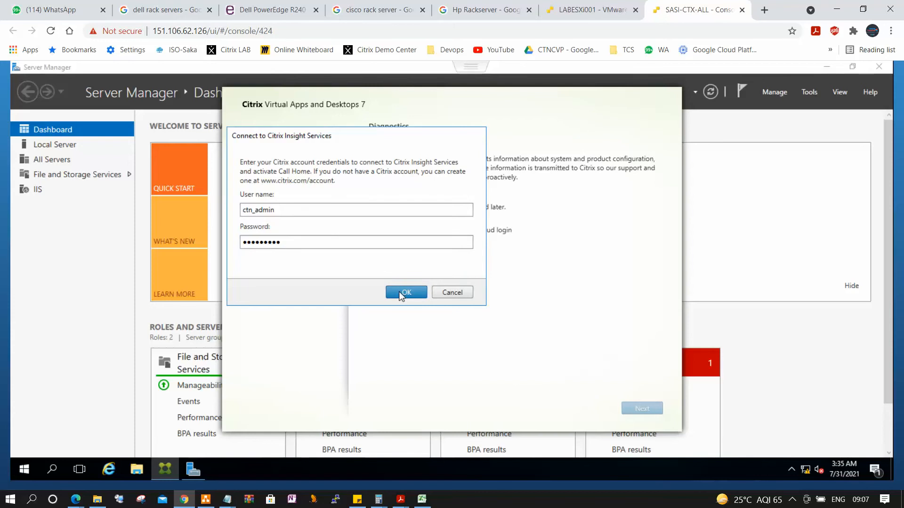
# Try to submit the entered Citrix Insight Services credentials and leave the connection dialog
pyautogui.click(400, 292)
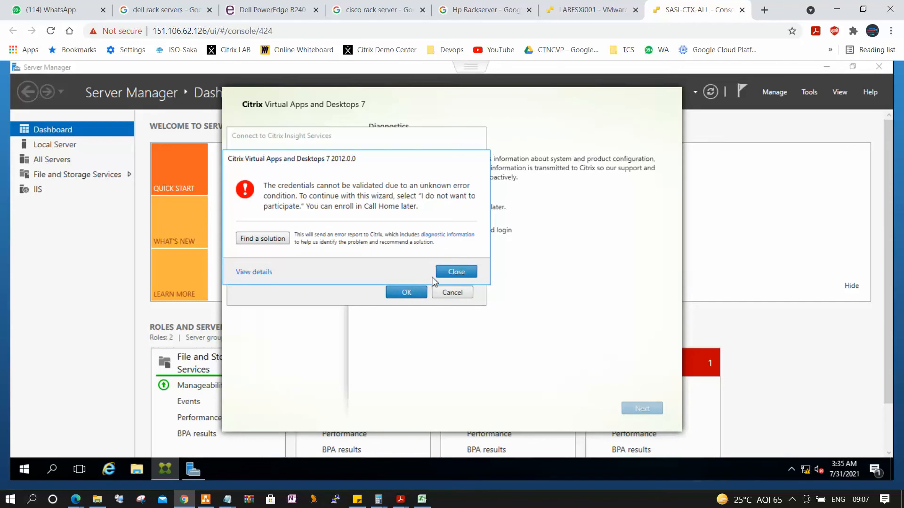
pyautogui.click(449, 271)
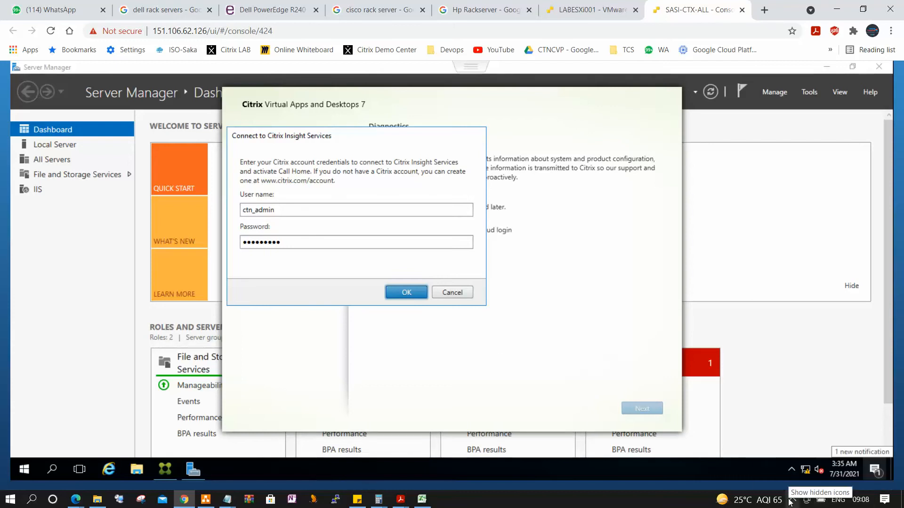
pyautogui.click(791, 470)
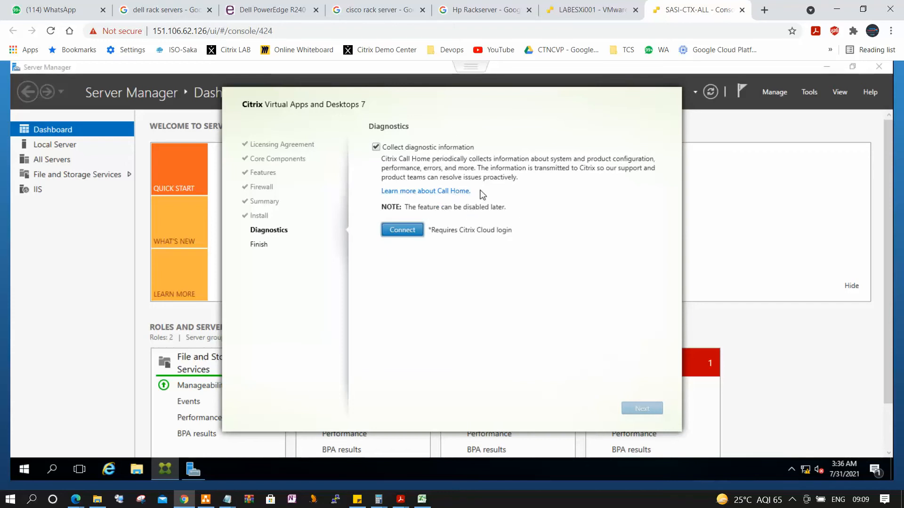
# Turn off collecting diagnostic information to complete the Citrix installation wizard, and close Server Manager
pyautogui.click(376, 147)
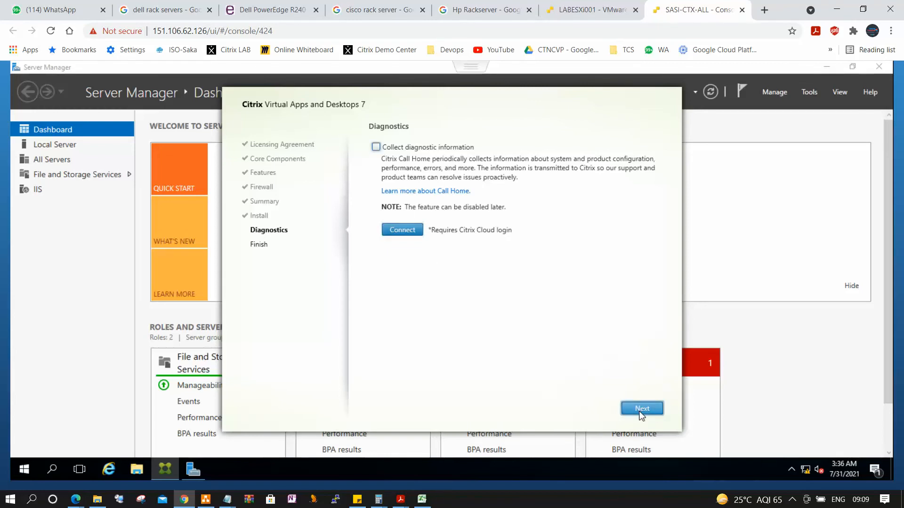
pyautogui.click(640, 409)
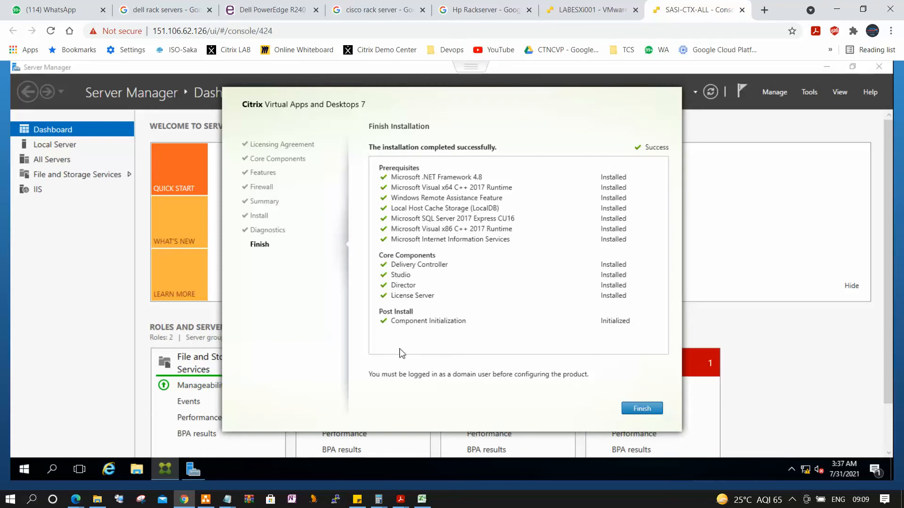
pyautogui.click(649, 410)
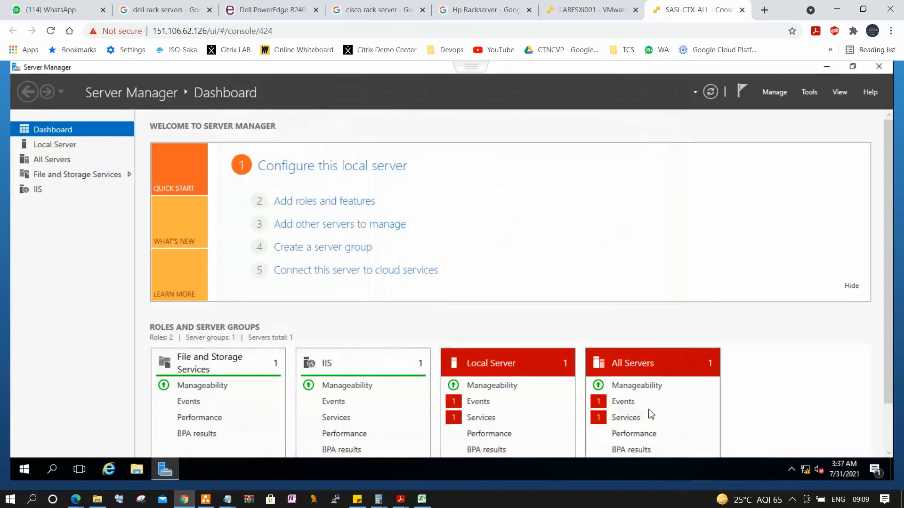
pyautogui.click(880, 67)
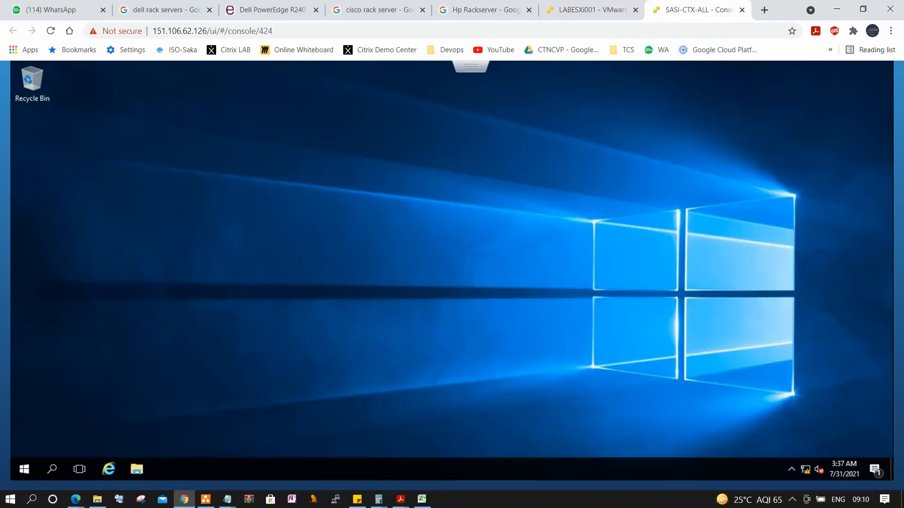
pyautogui.hotkey('alt', 'Tab')
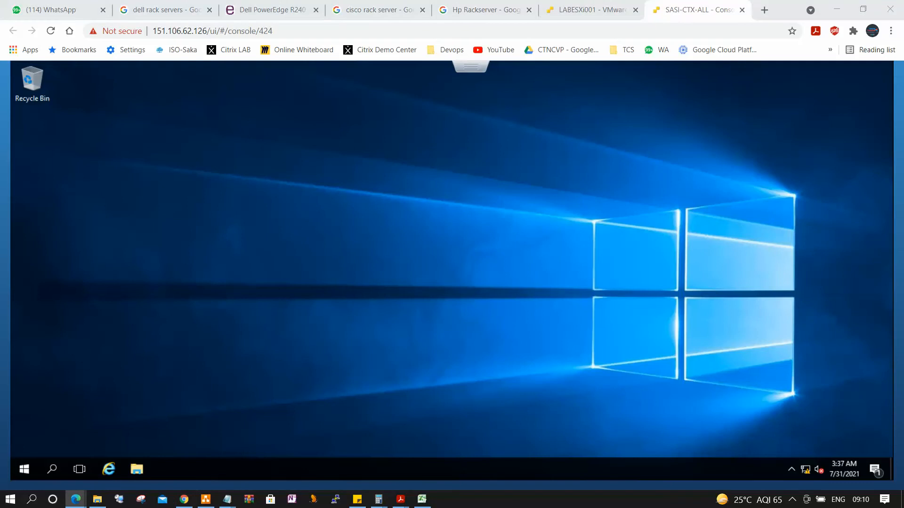
pyautogui.click(792, 470)
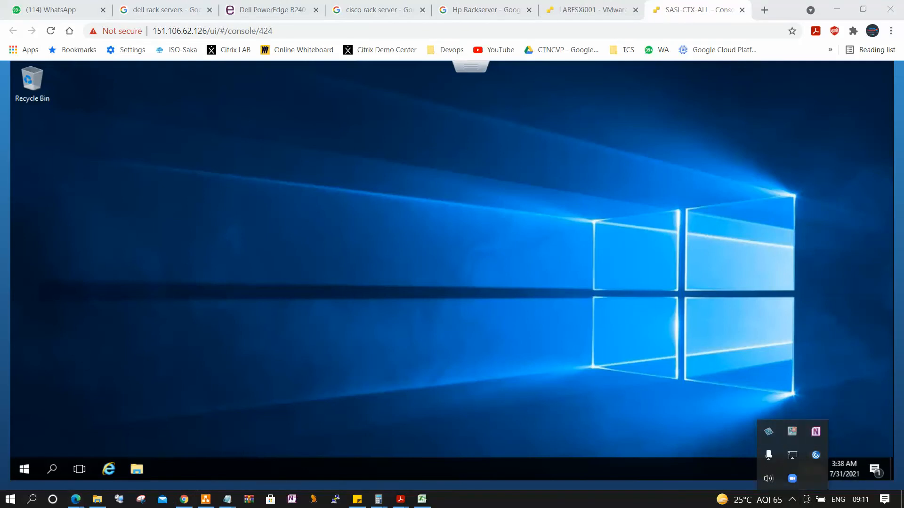
pyautogui.press('Escape')
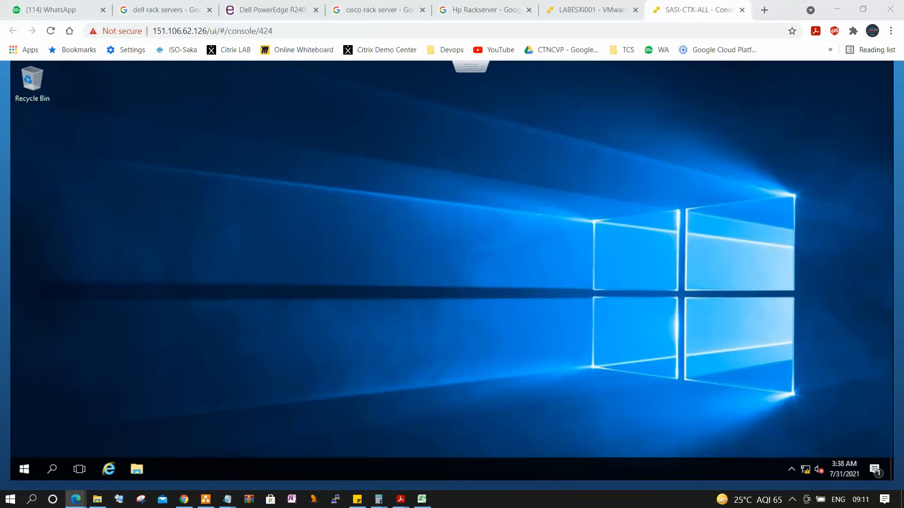
pyautogui.click(527, 310)
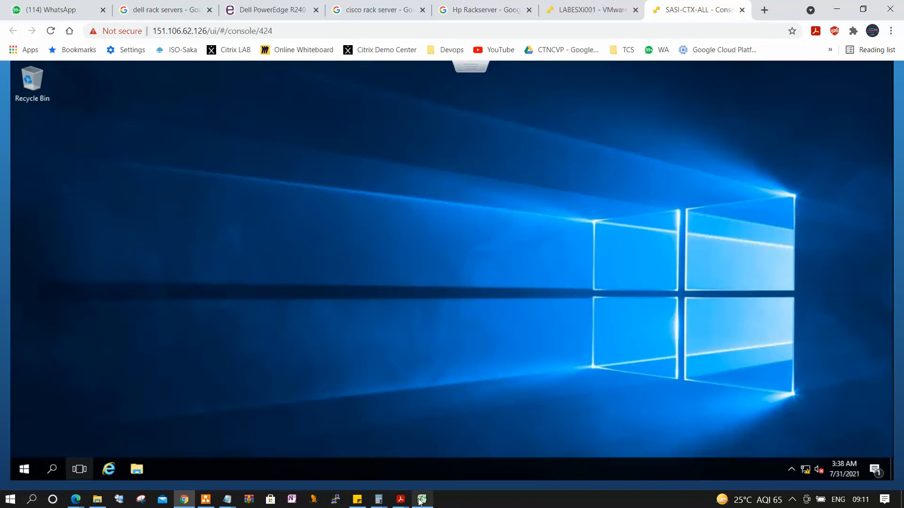
pyautogui.moveTo(406, 502)
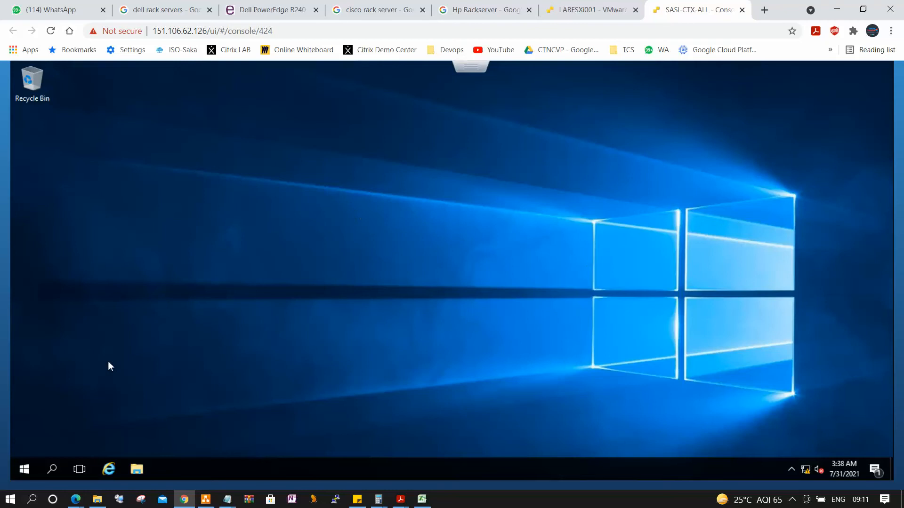
# Launch Citrix Licensing Manager in the guest and complete the Internet Explorer 11 setup with Don't use recommended settings
pyautogui.click(24, 470)
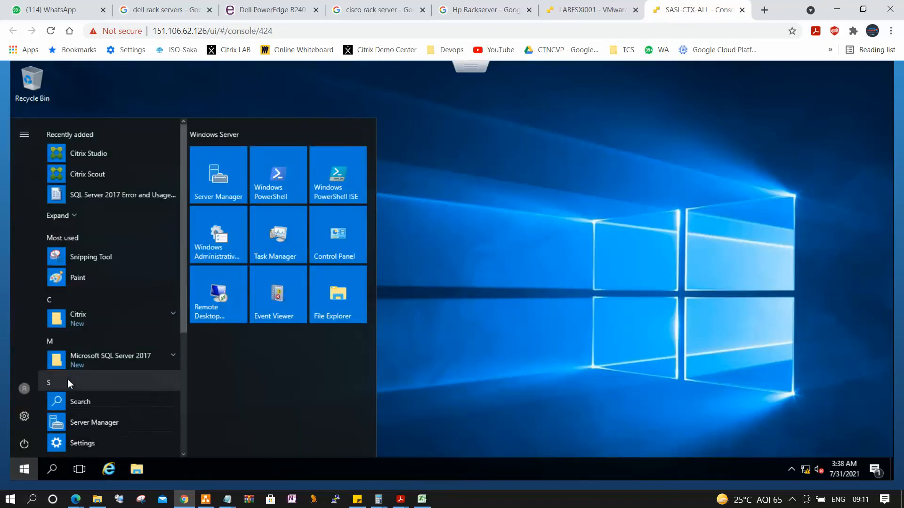
pyautogui.click(88, 314)
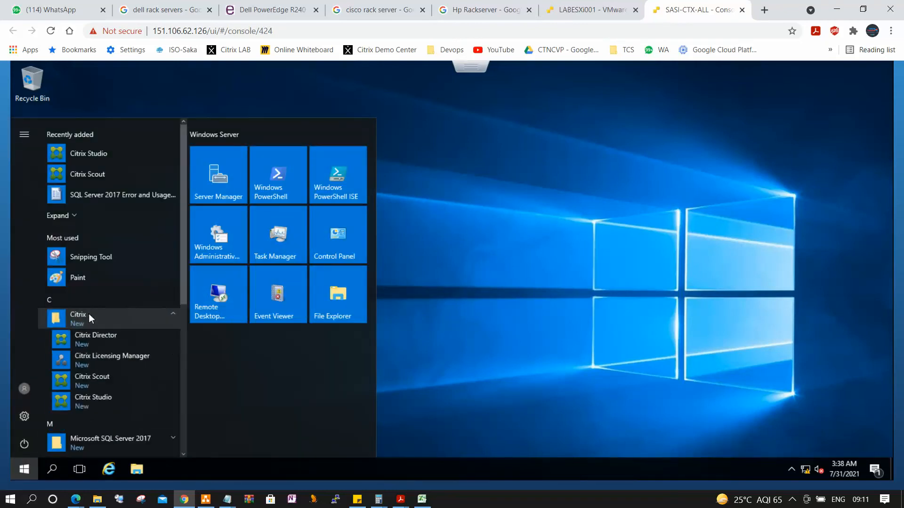
pyautogui.click(109, 358)
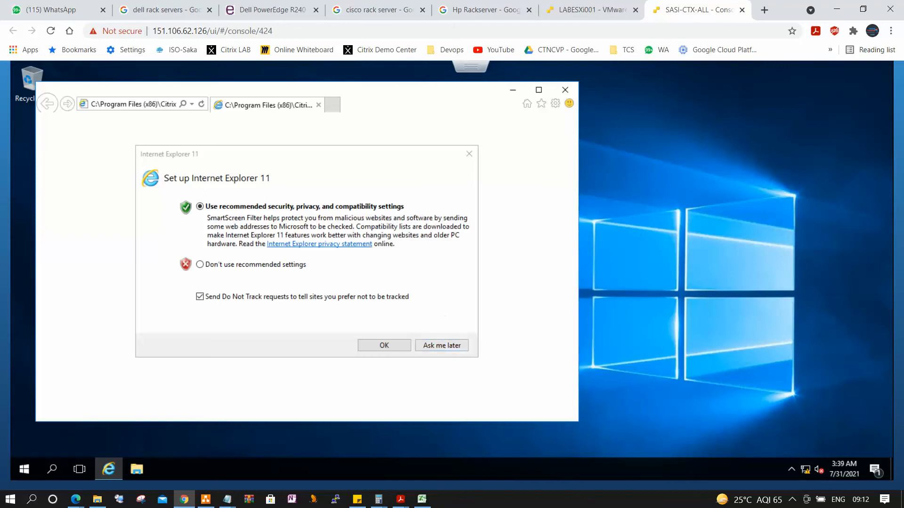
pyautogui.hotkey('alt', 'Tab')
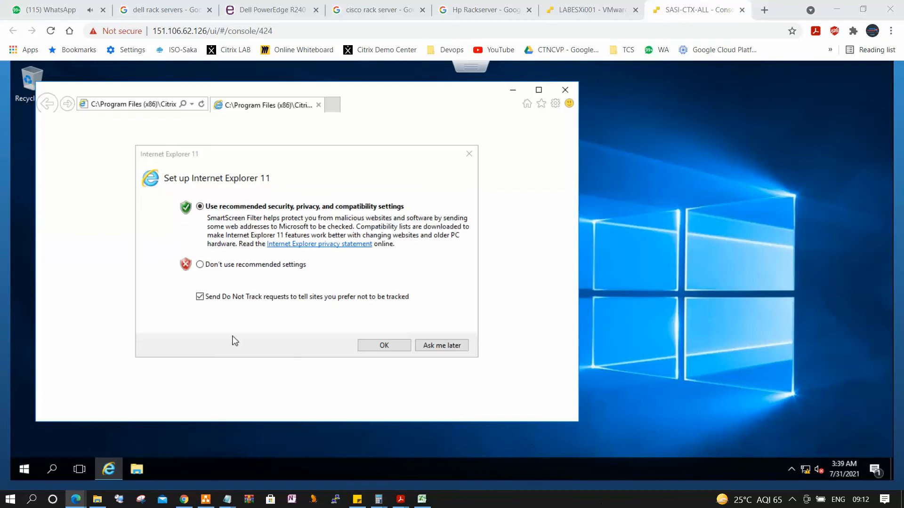
pyautogui.click(199, 264)
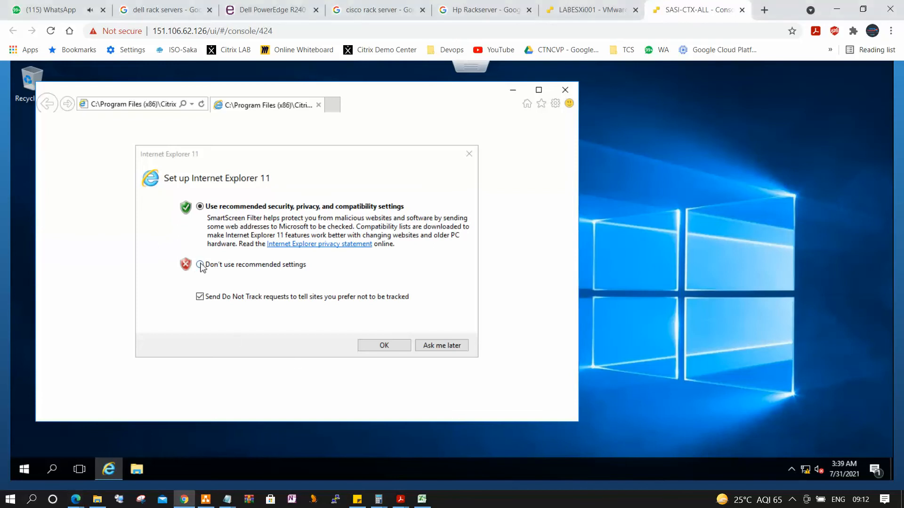
pyautogui.click(399, 351)
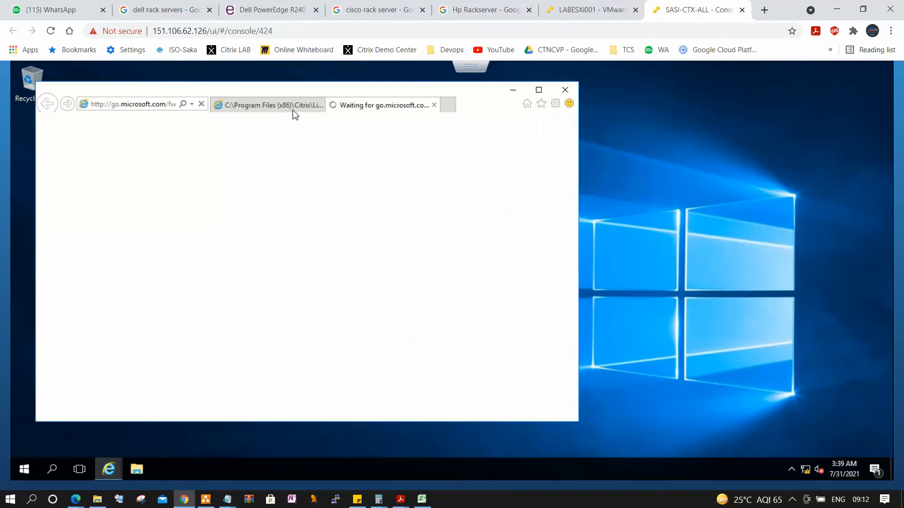
# Maximize Internet Explorer, dismiss the blocked-content notice and close the extra go.microsoft.com page
pyautogui.click(538, 89)
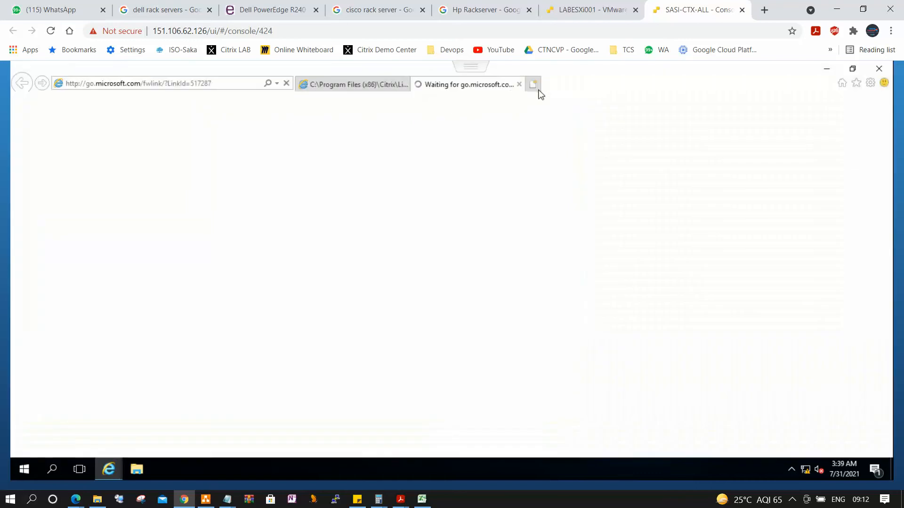
pyautogui.click(365, 89)
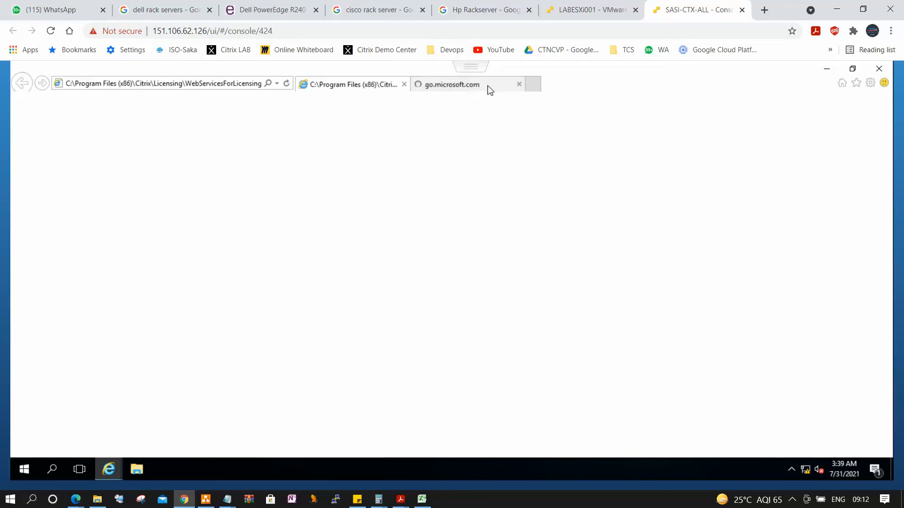
pyautogui.click(513, 91)
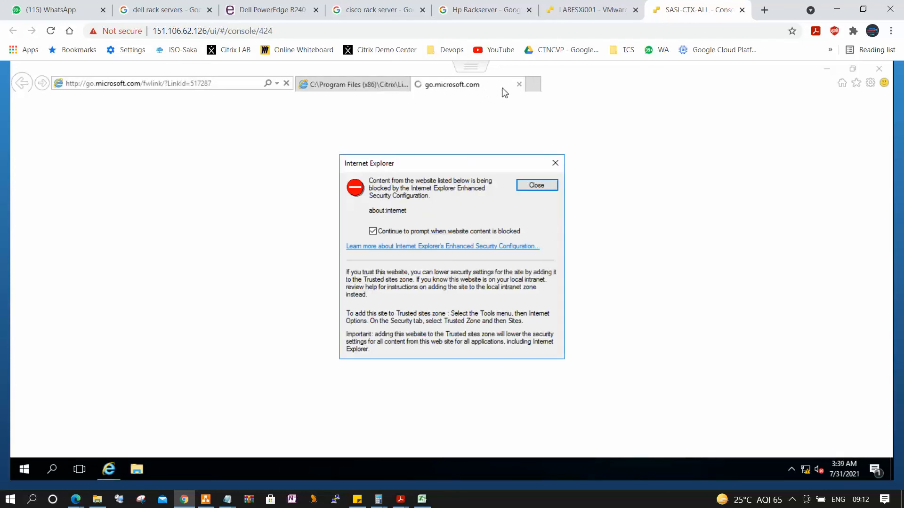
pyautogui.click(539, 185)
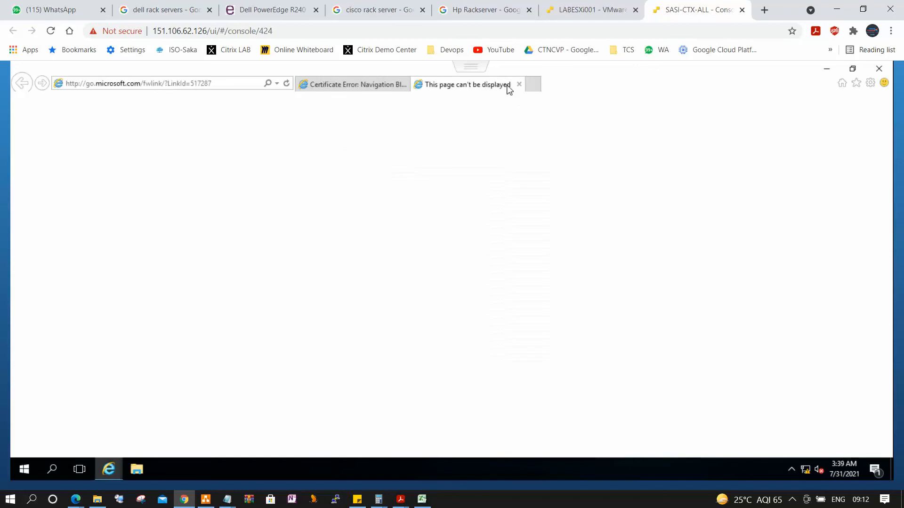
pyautogui.click(519, 85)
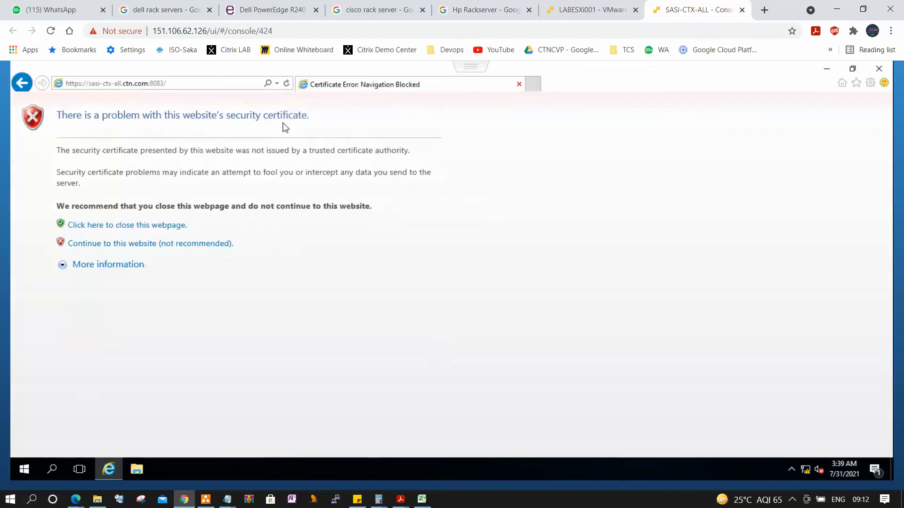
pyautogui.click(96, 84)
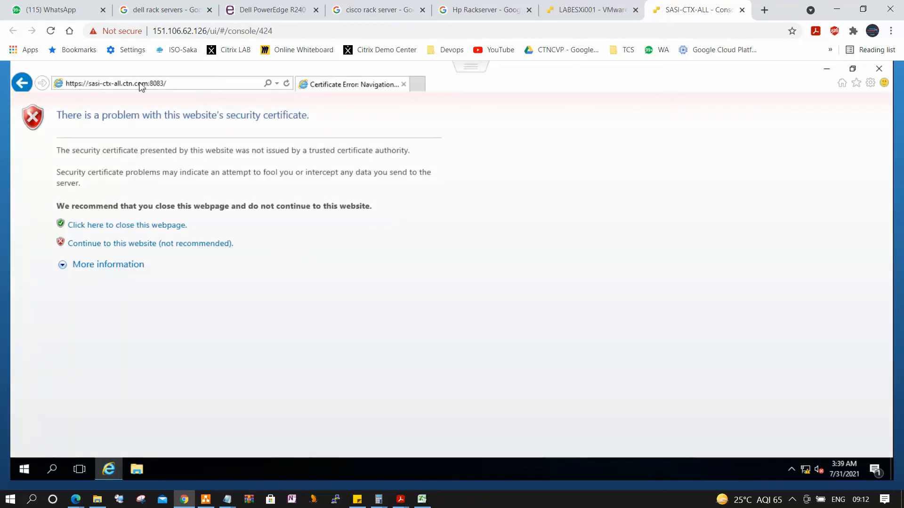
pyautogui.click(133, 245)
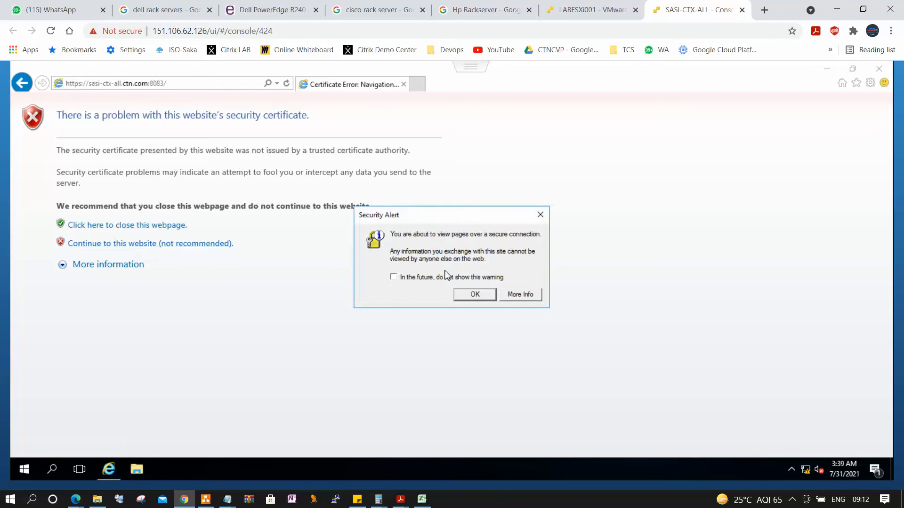
pyautogui.click(474, 294)
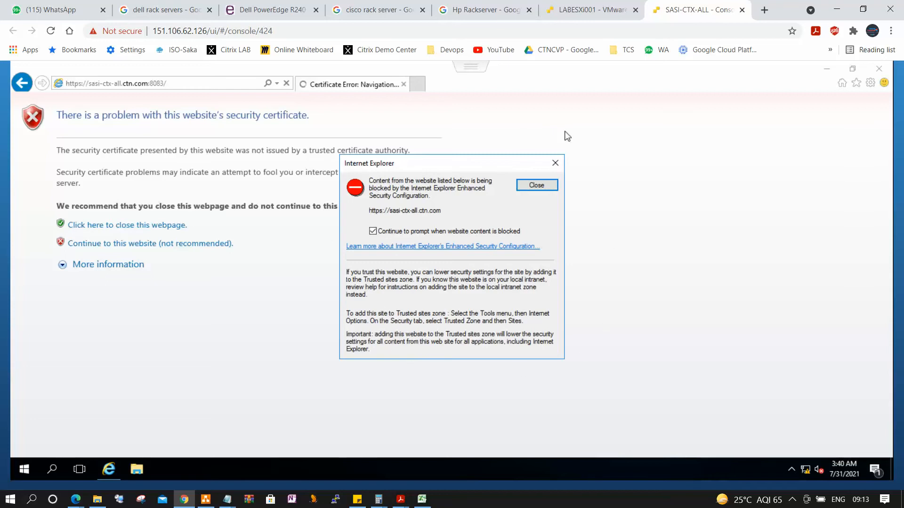
pyautogui.click(556, 164)
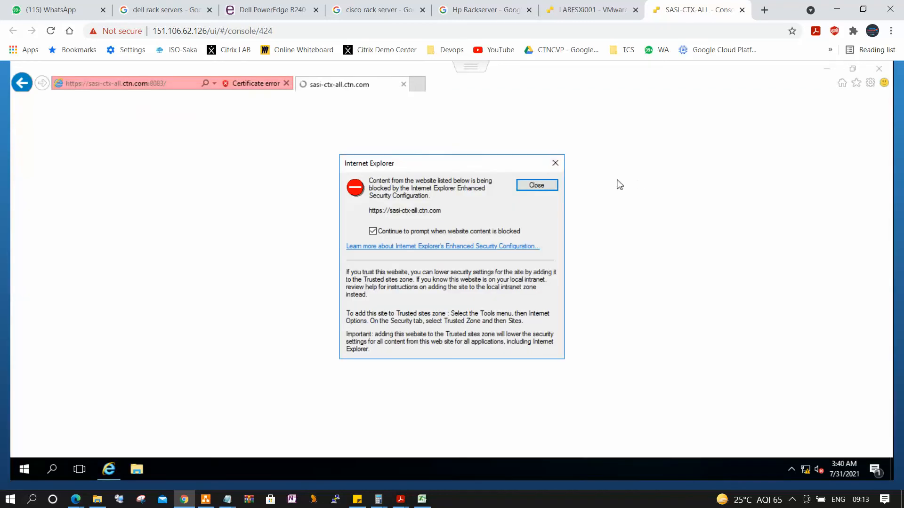
pyautogui.click(556, 164)
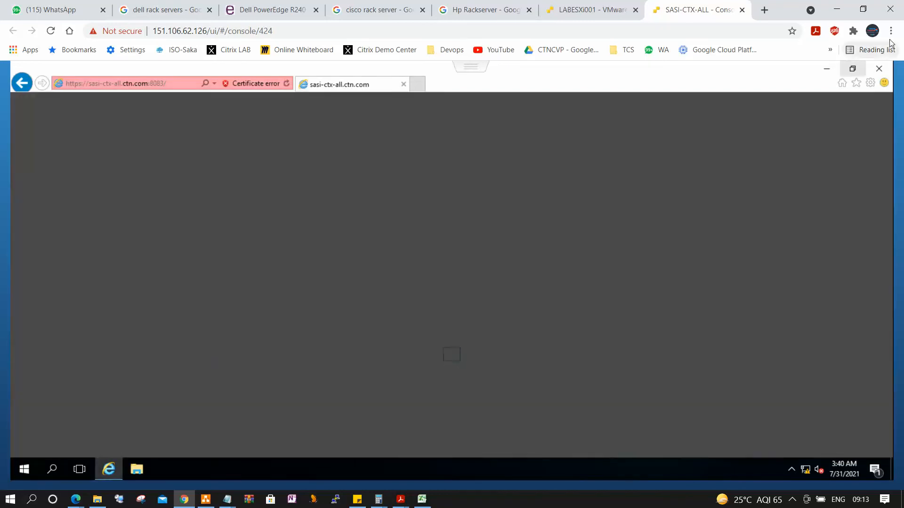
pyautogui.click(879, 70)
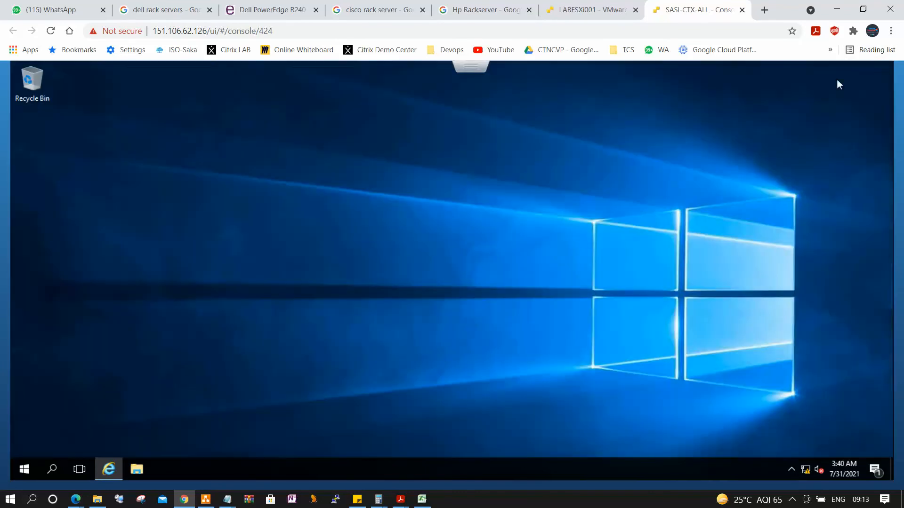
# Reopen Server Manager and turn off IE Enhanced Security Configuration for Administrators on the local server
pyautogui.click(25, 469)
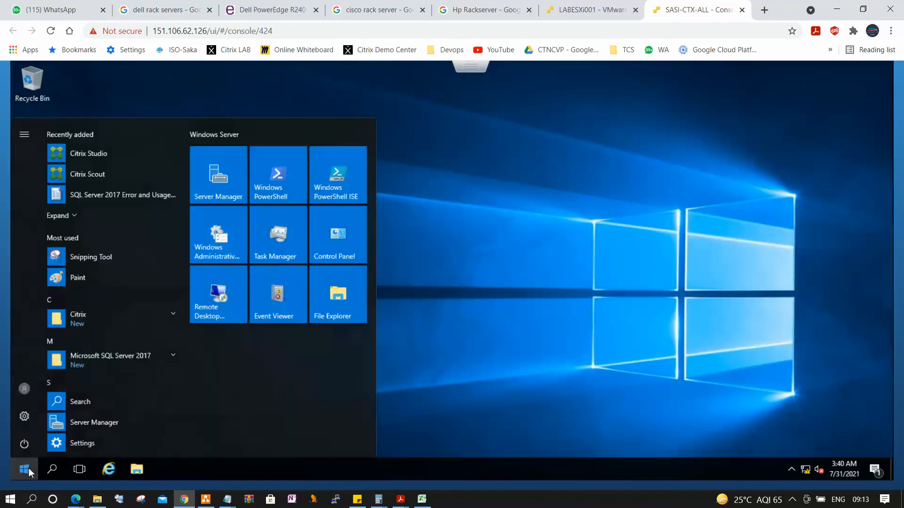
pyautogui.click(218, 184)
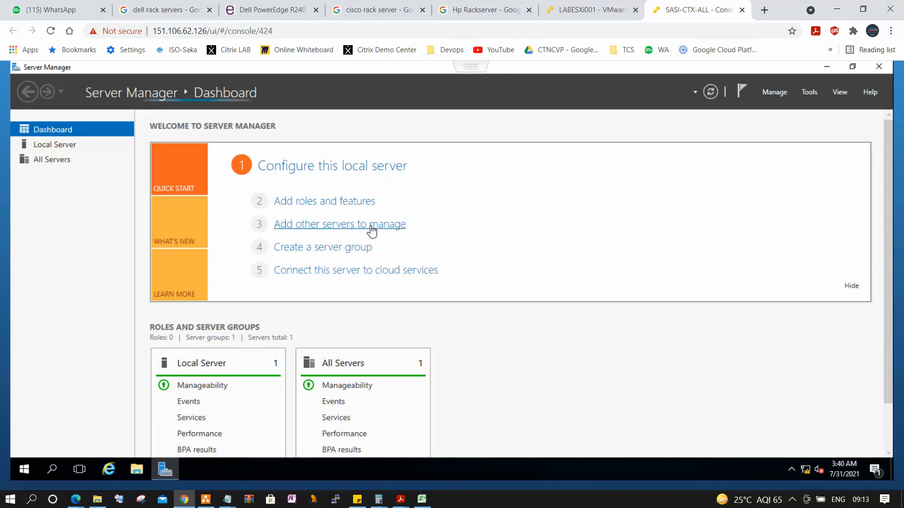
pyautogui.click(59, 147)
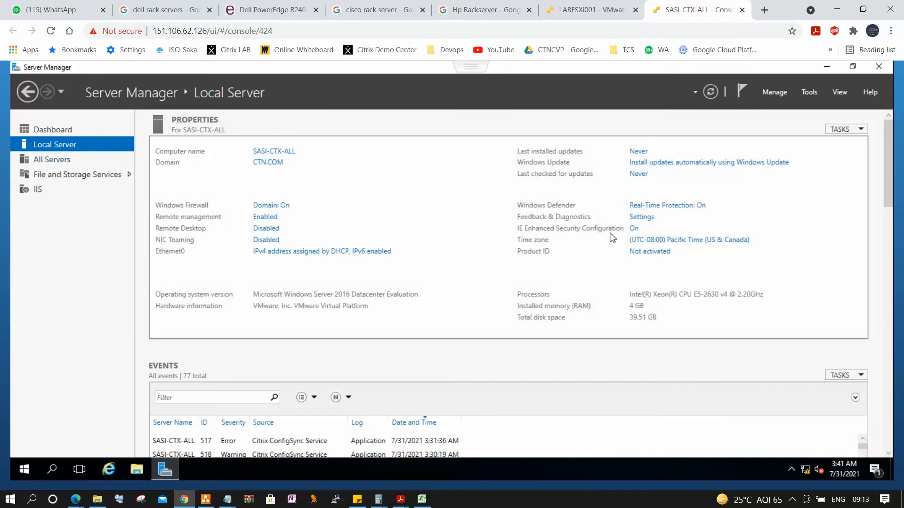
pyautogui.click(634, 230)
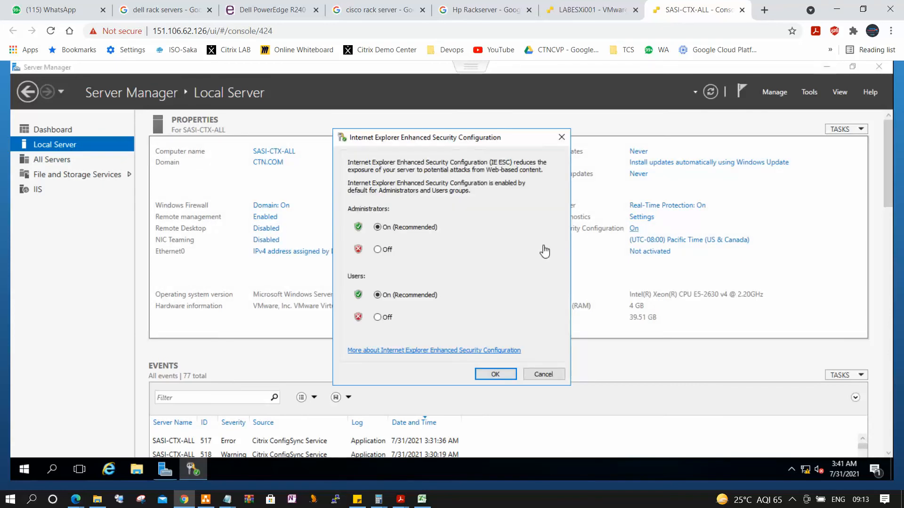
pyautogui.click(377, 248)
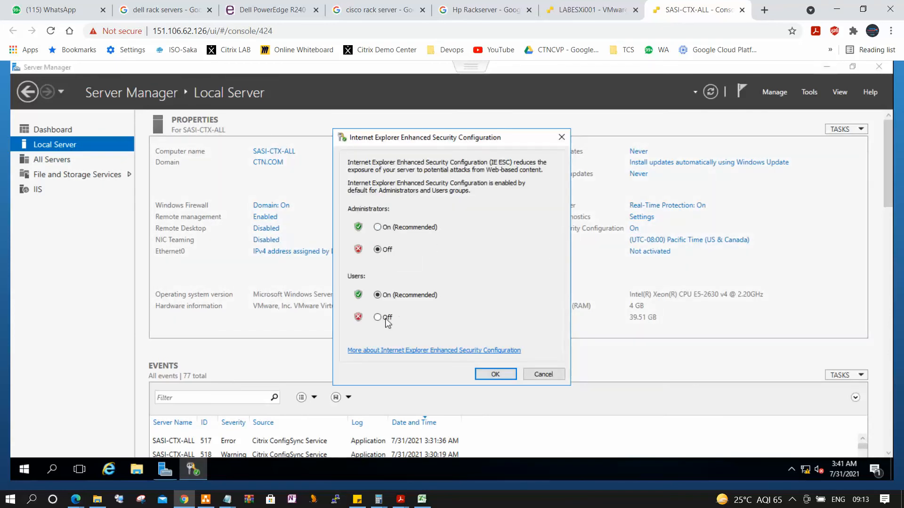
pyautogui.click(499, 375)
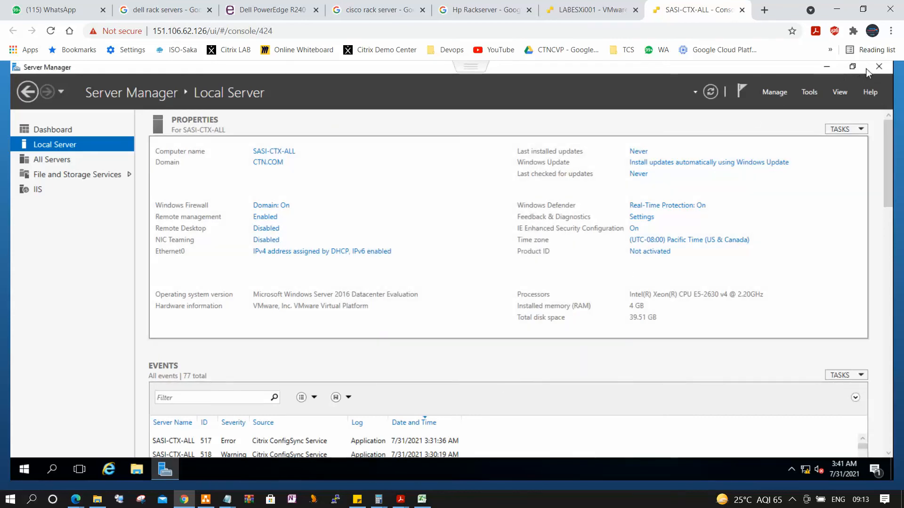
# Close Server Manager, relaunch Citrix Licensing Manager and continue to the website past the certificate warning
pyautogui.click(887, 69)
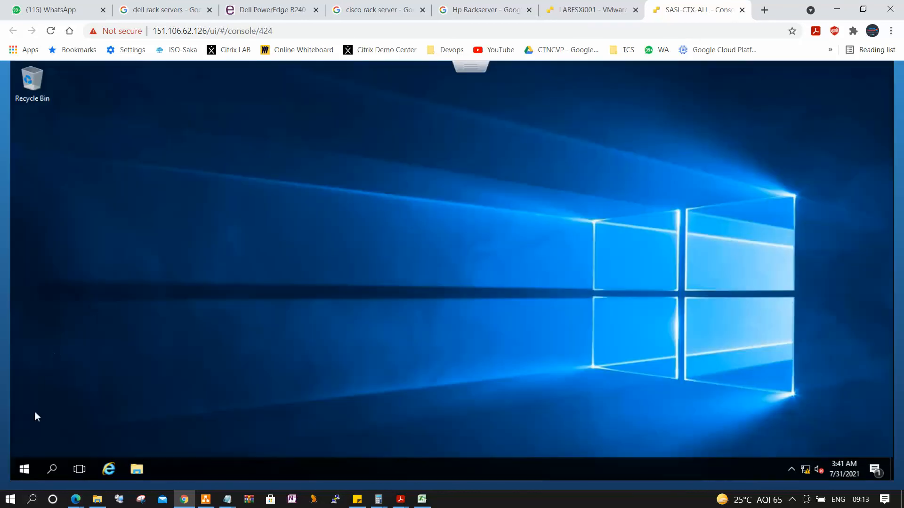
pyautogui.click(23, 466)
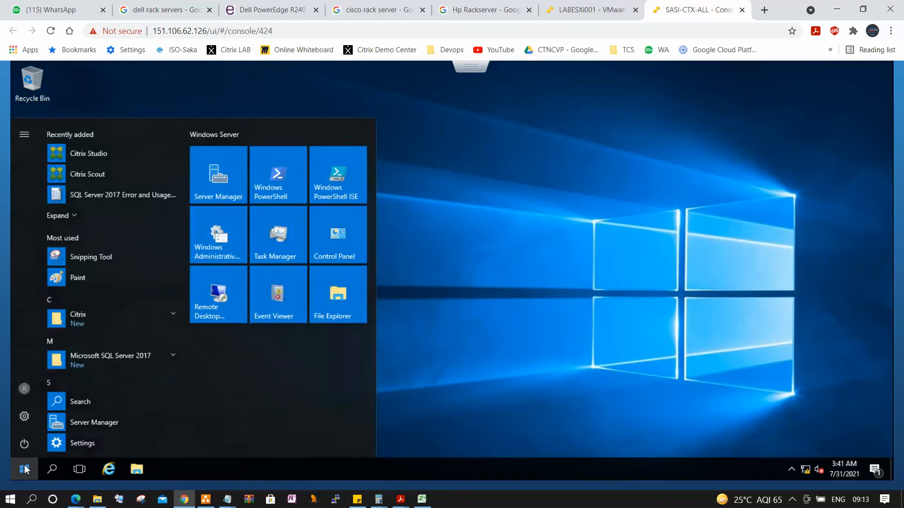
pyautogui.click(116, 314)
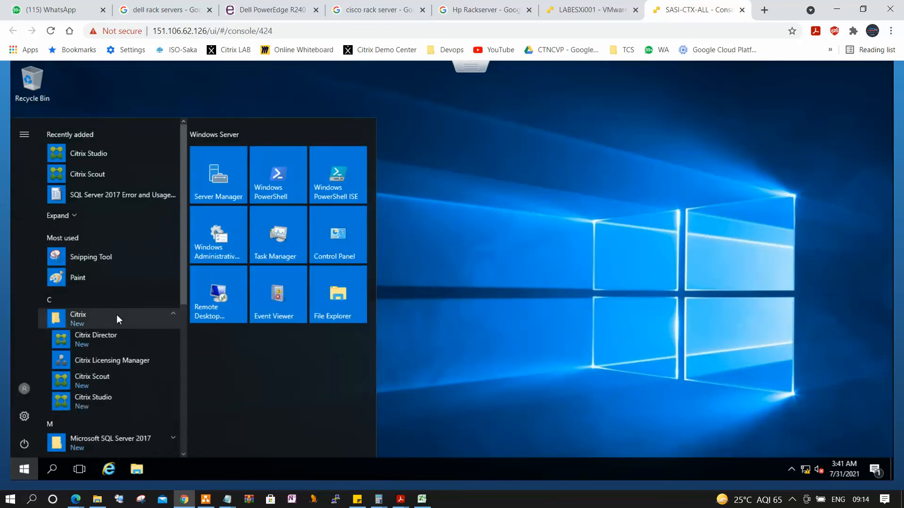
pyautogui.click(123, 361)
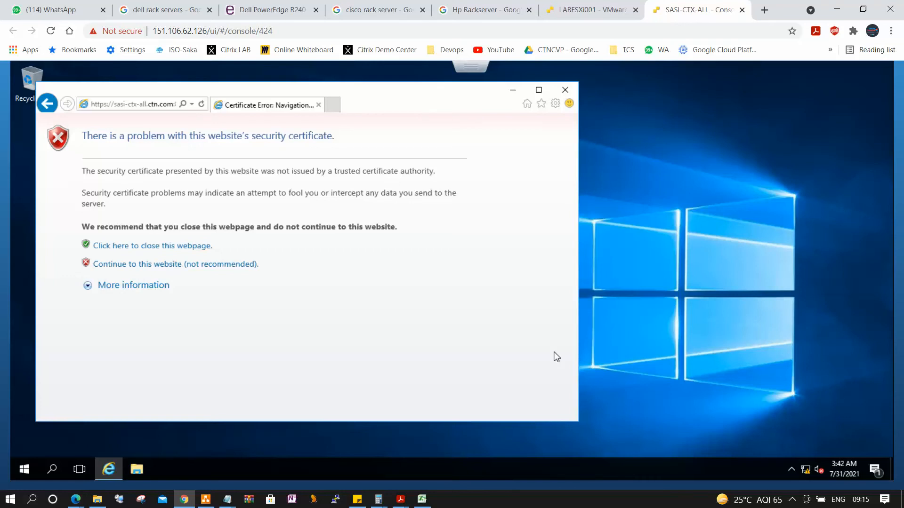
pyautogui.click(163, 265)
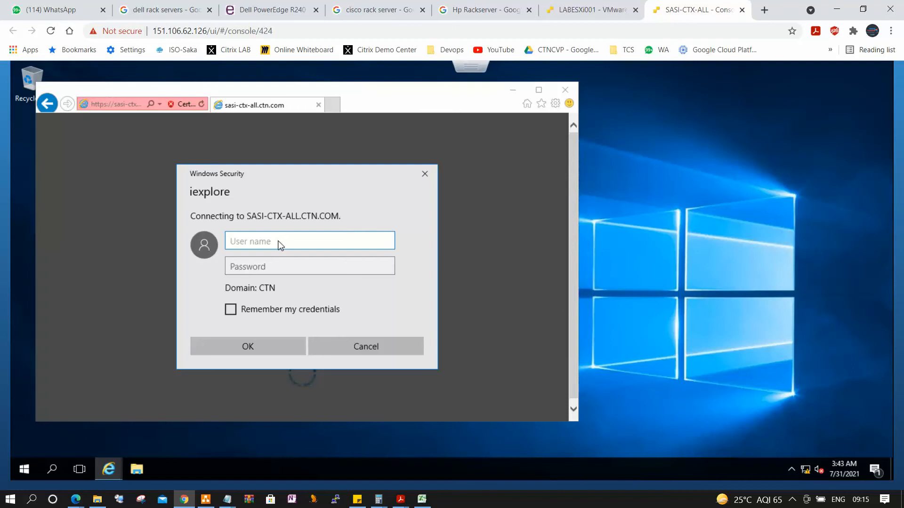
# Sign in to the license server as ctn_admin with the account password and have the credentials remembered
pyautogui.write('ctn_admin')
pyautogui.press('Tab')
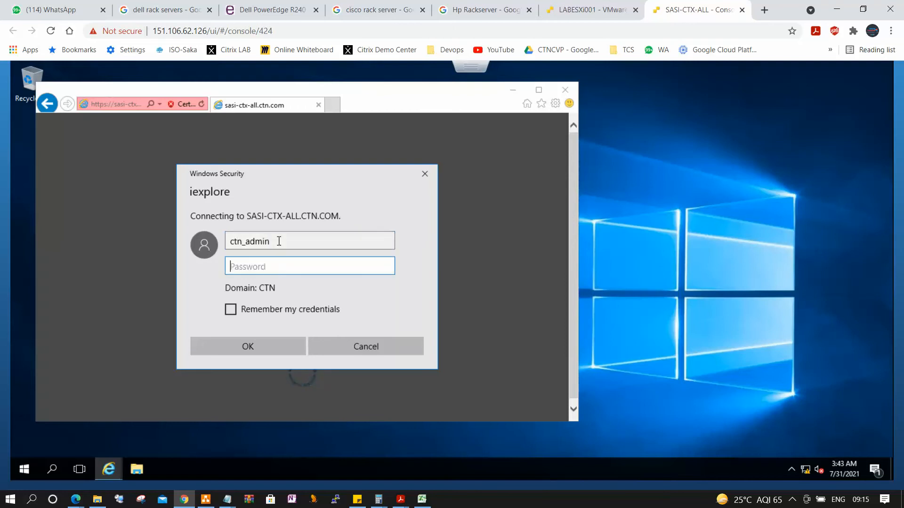
pyautogui.write('•••••••••')
pyautogui.click(231, 309)
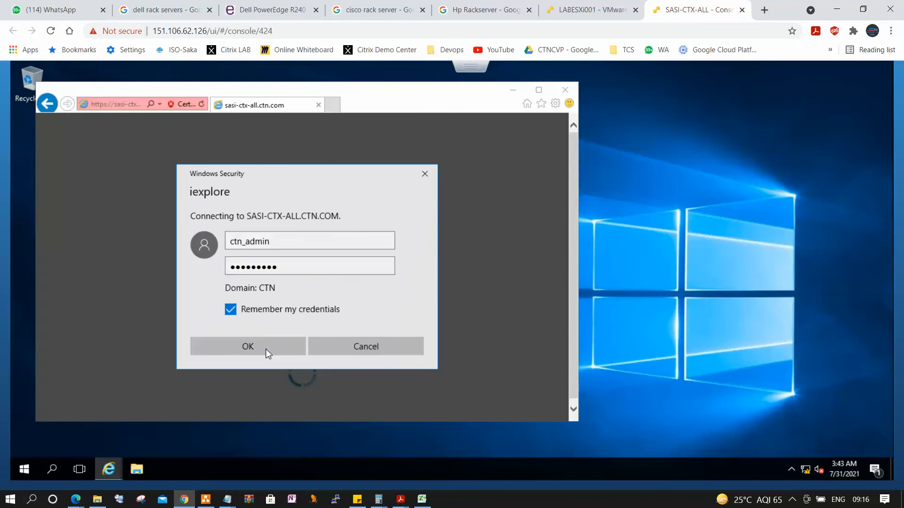
pyautogui.click(266, 349)
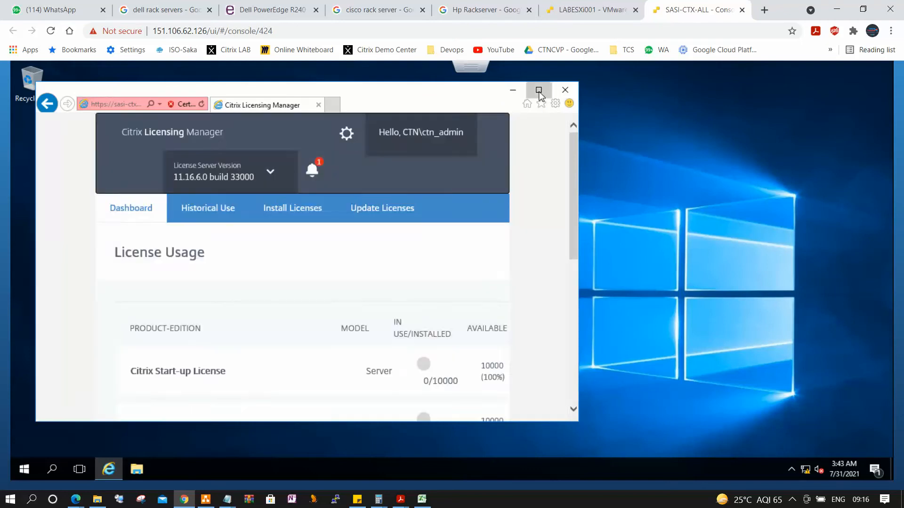
# Maximize the browser and dismiss the Citrix Cloud registration prompt with Do not show this again enabled
pyautogui.click(539, 91)
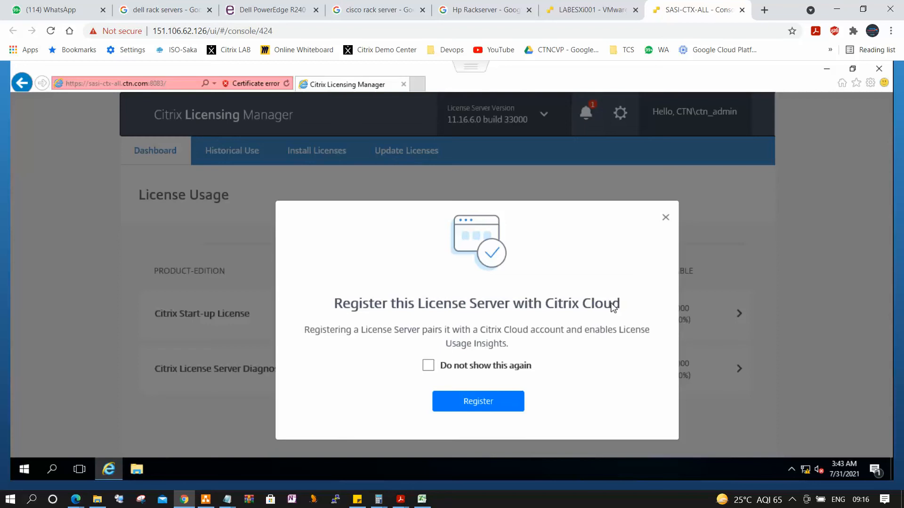
pyautogui.click(428, 366)
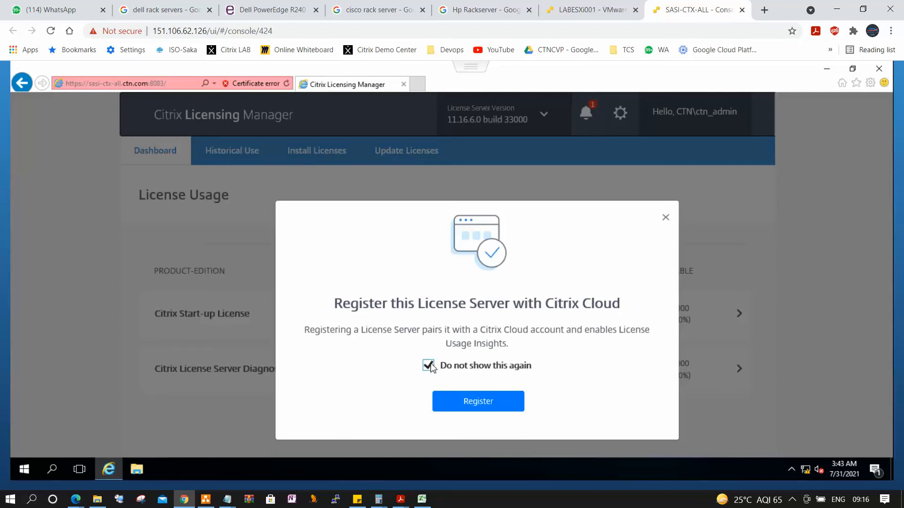
pyautogui.click(664, 219)
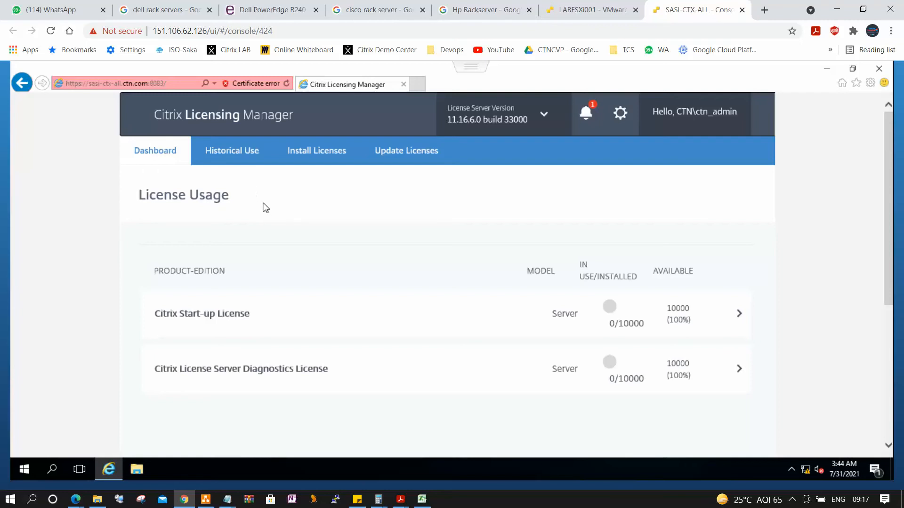
# Open Historical Use and review its report filters with Citrix Start-up License (CITRIX) as the product and Server as the model
pyautogui.click(236, 157)
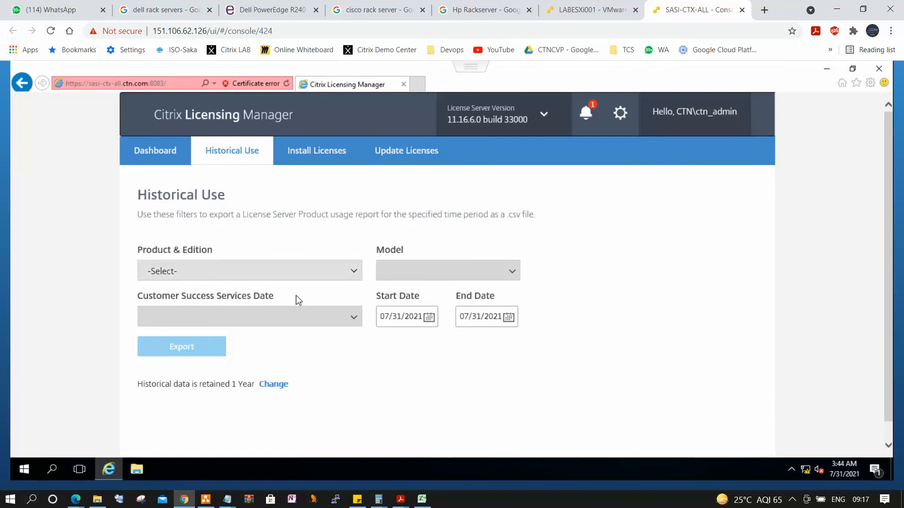
pyautogui.click(349, 276)
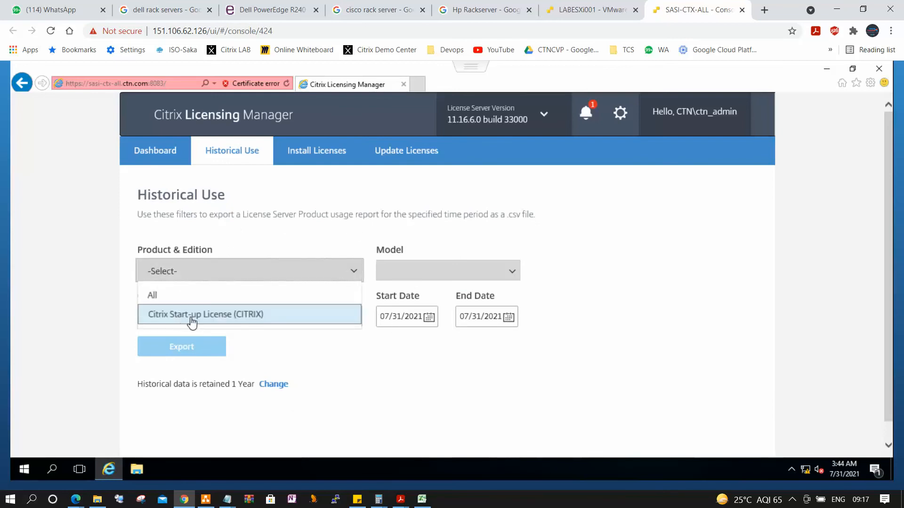
pyautogui.click(210, 315)
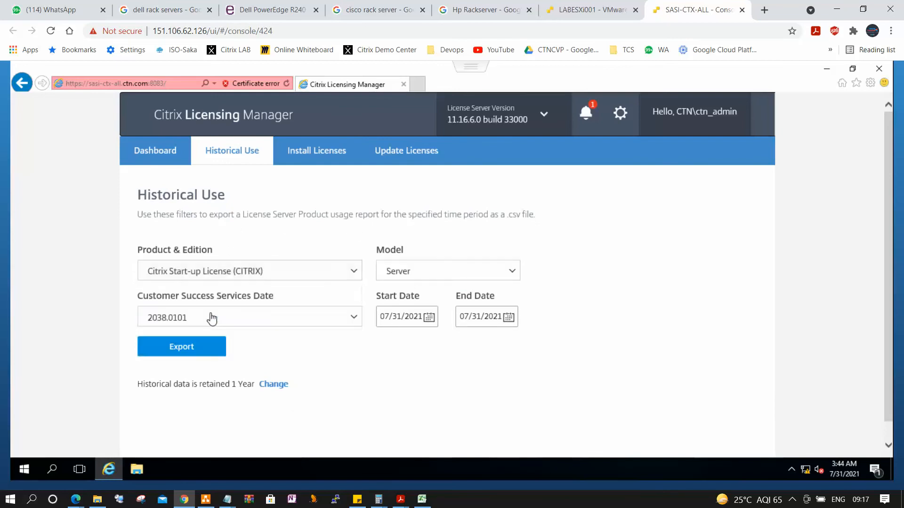
pyautogui.click(510, 276)
pyautogui.click(402, 298)
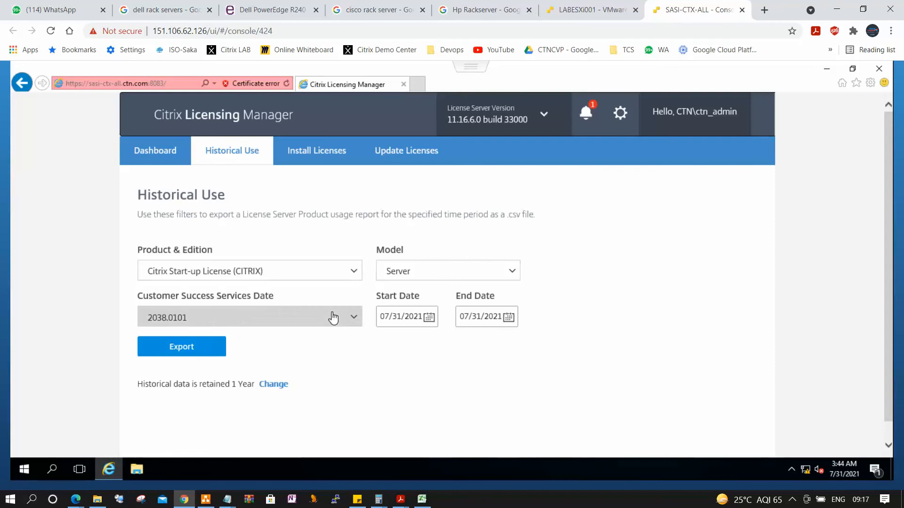
pyautogui.click(416, 318)
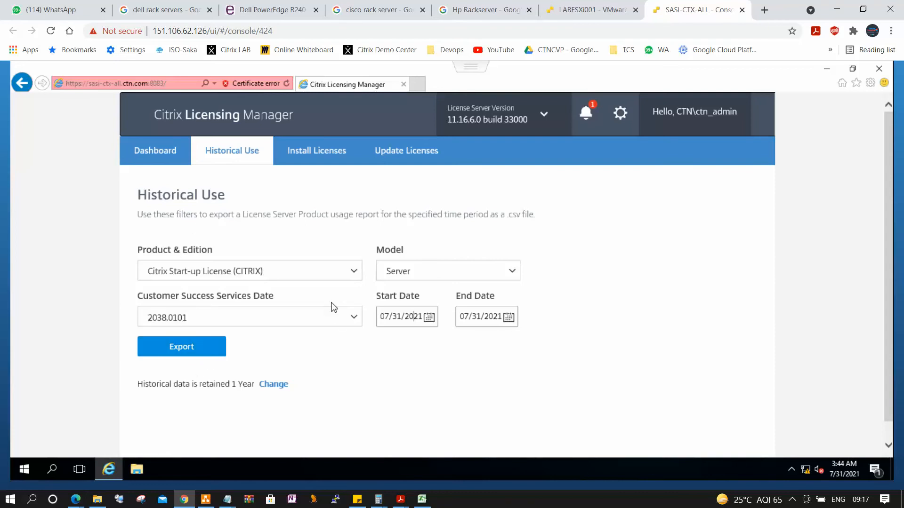
# Examine the Install Licenses page, comparing the license access code and downloaded license file methods
pyautogui.click(318, 154)
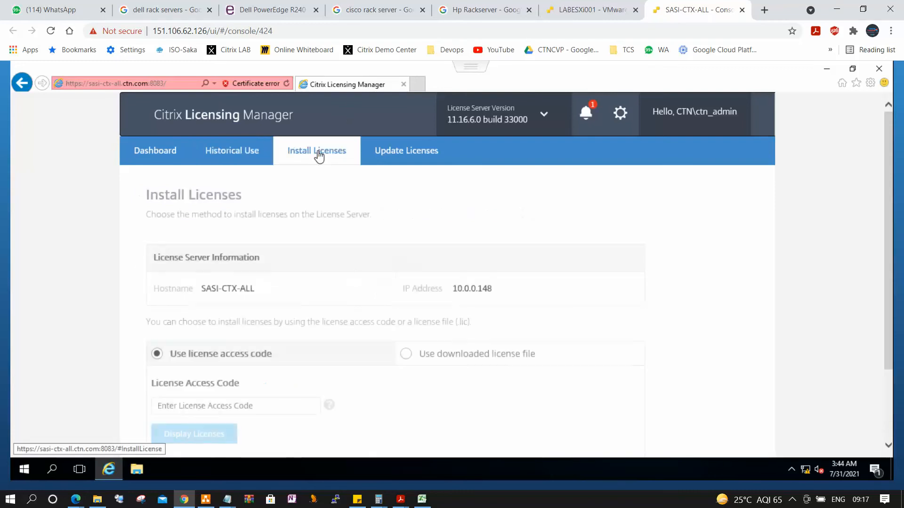
pyautogui.scroll(-3, 368, 281)
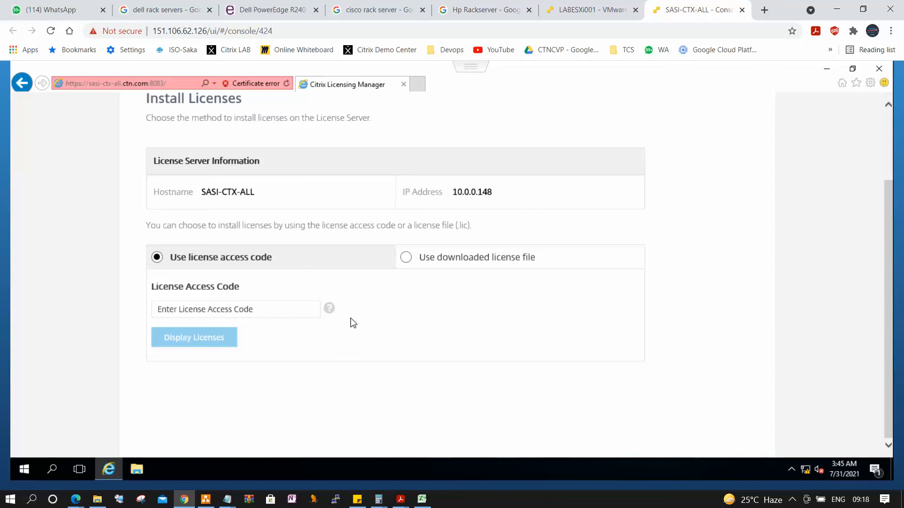
pyautogui.scroll(2, 445, 287)
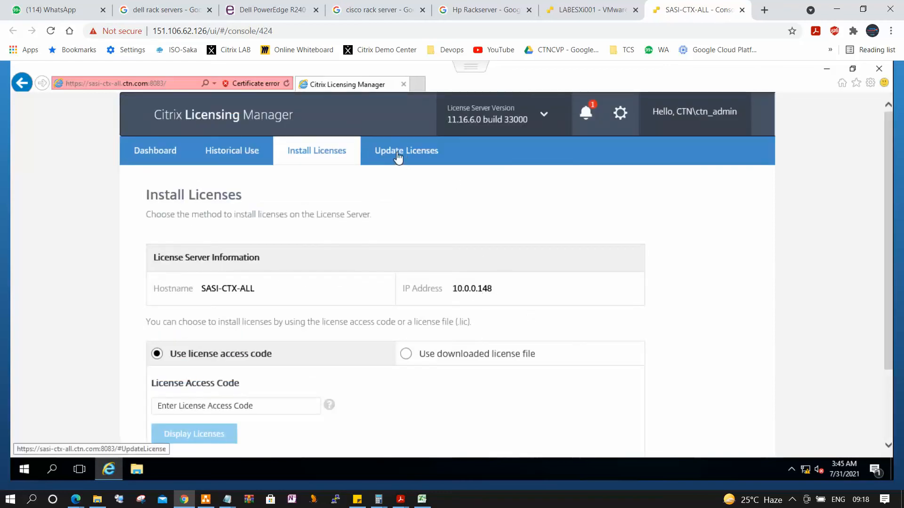
pyautogui.click(406, 356)
pyautogui.scroll(-2, 405, 360)
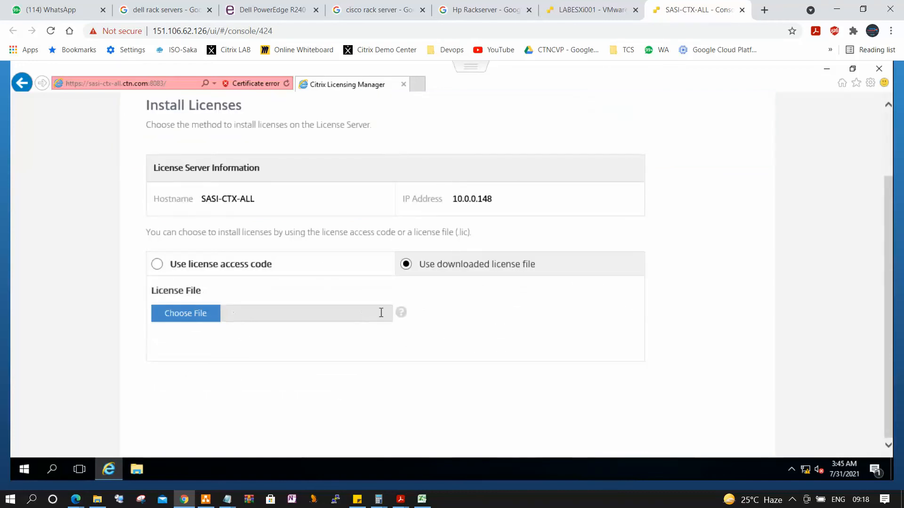
pyautogui.click(156, 264)
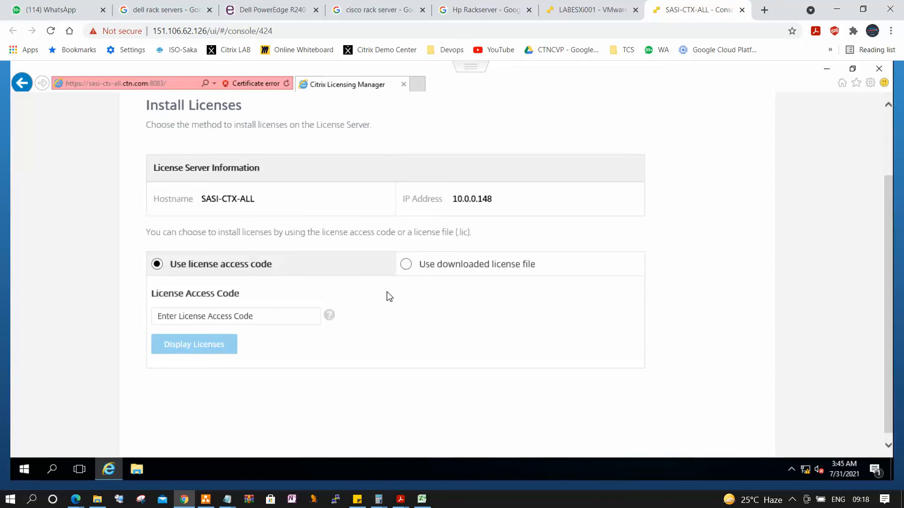
pyautogui.scroll(2, 405, 195)
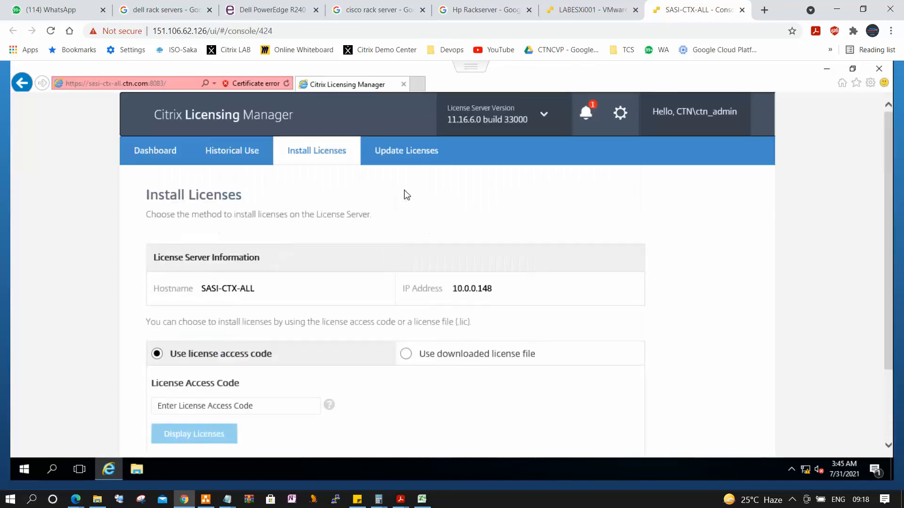
# Examine the Update Licenses page for the license server details and the available and recently installed renewal licenses
pyautogui.click(410, 152)
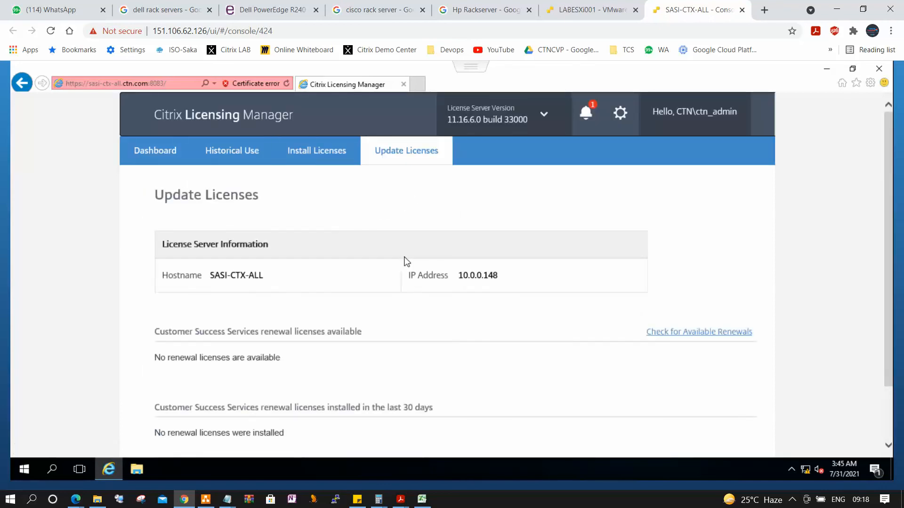
pyautogui.scroll(-2, 420, 303)
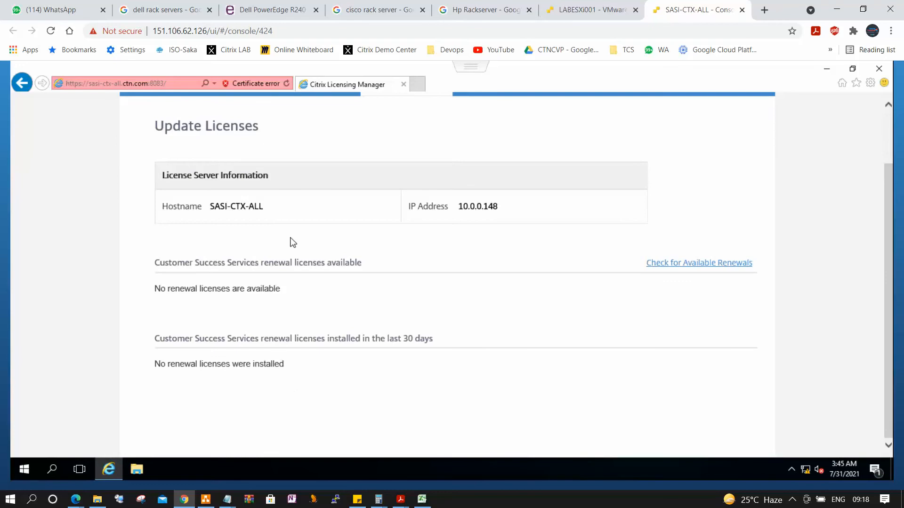
pyautogui.scroll(2, 319, 288)
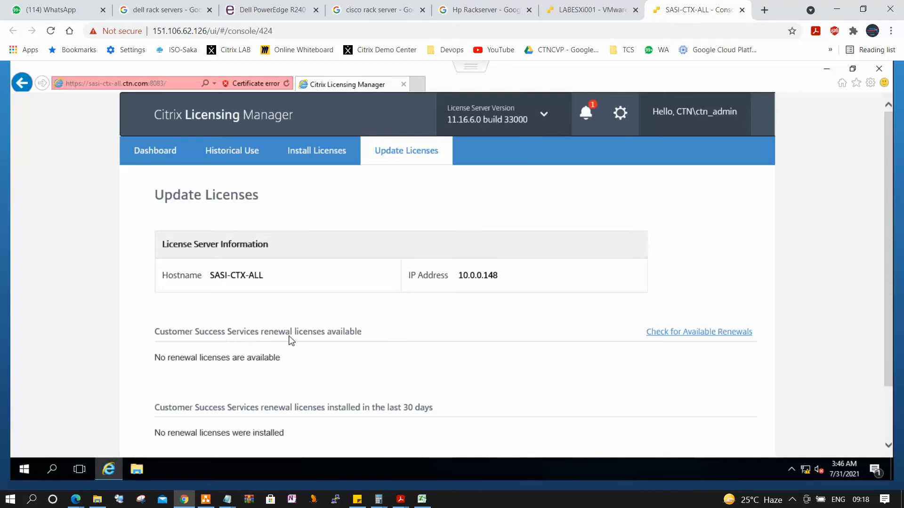
pyautogui.scroll(-2, 292, 339)
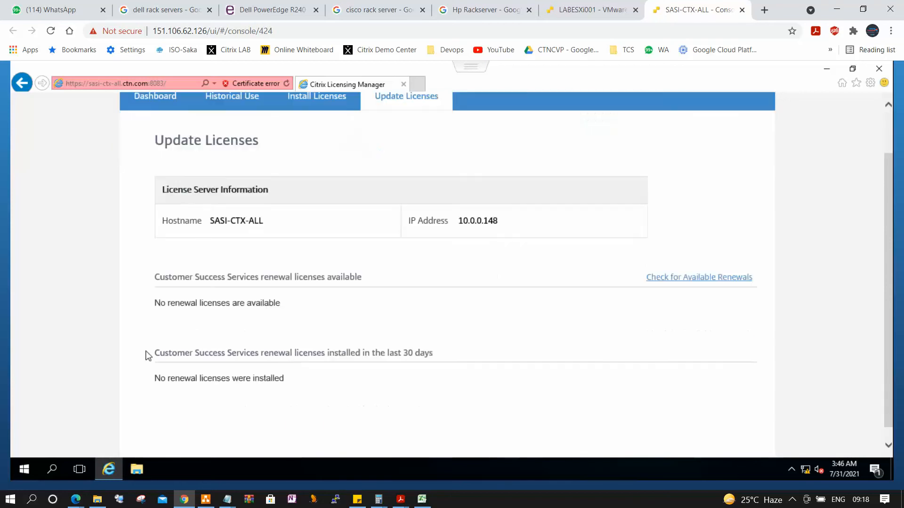
pyautogui.scroll(2, 155, 353)
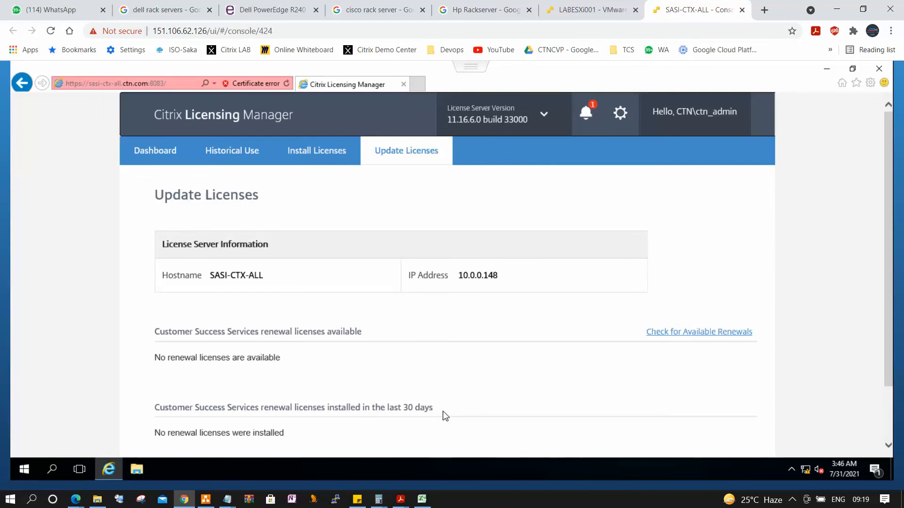
pyautogui.scroll(-3, 400, 443)
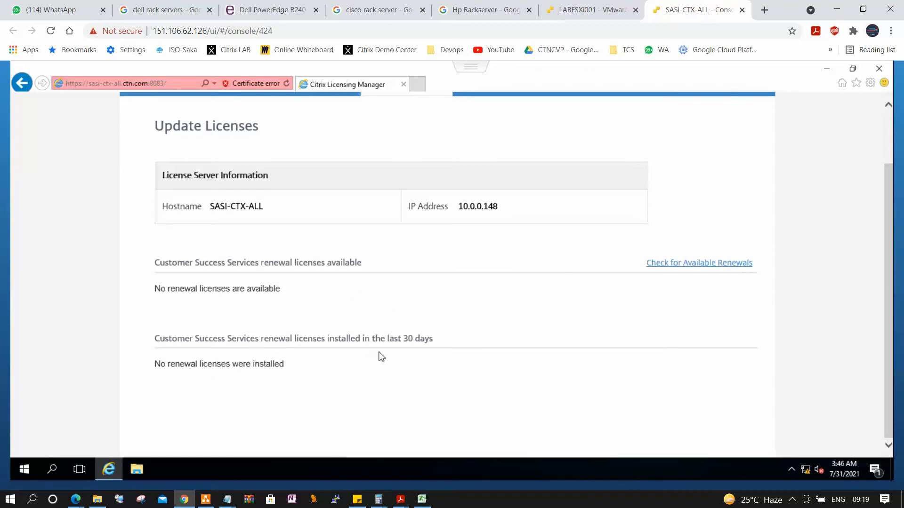
pyautogui.scroll(2, 381, 357)
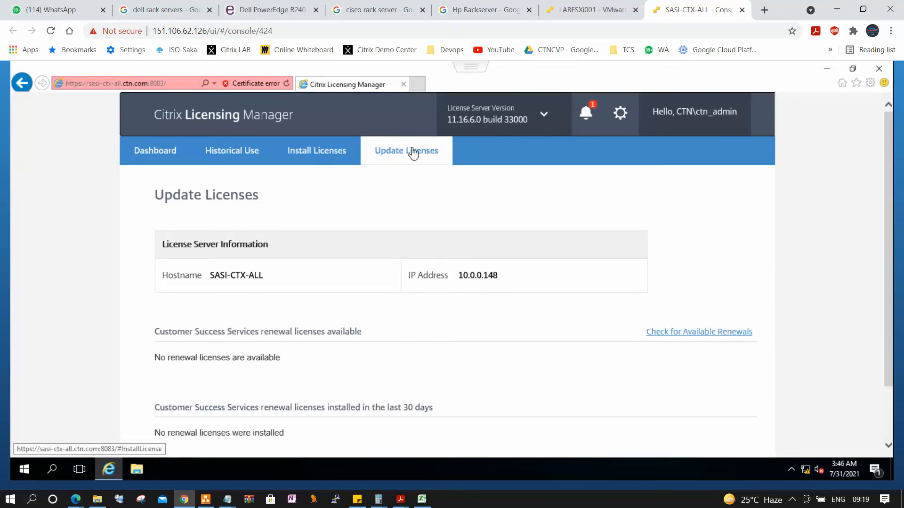
# Check the license server notifications, and review the User Administration account settings including the choices for adding an account
pyautogui.click(588, 116)
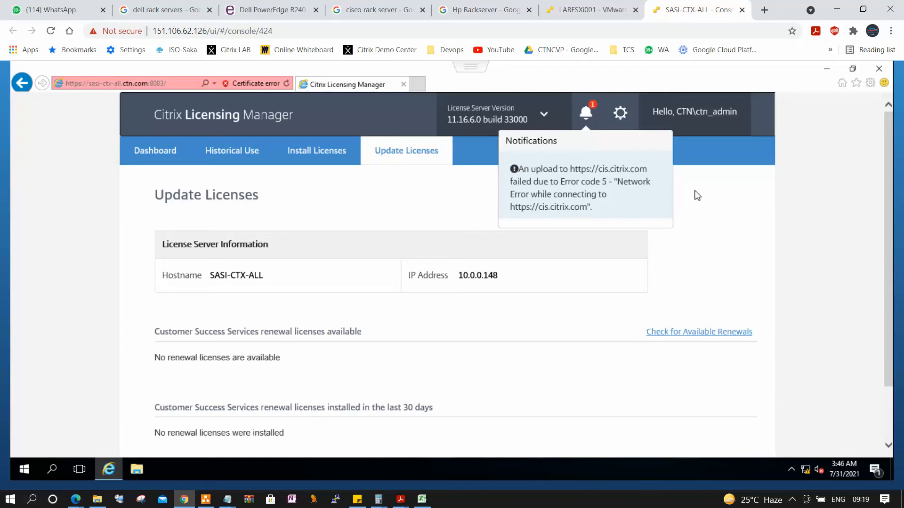
pyautogui.click(620, 114)
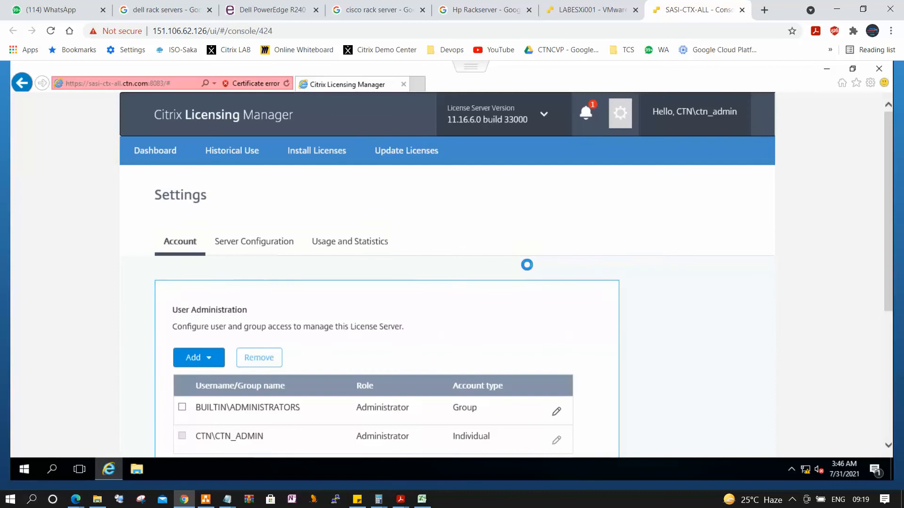
pyautogui.scroll(-2, 527, 265)
pyautogui.scroll(1, 527, 266)
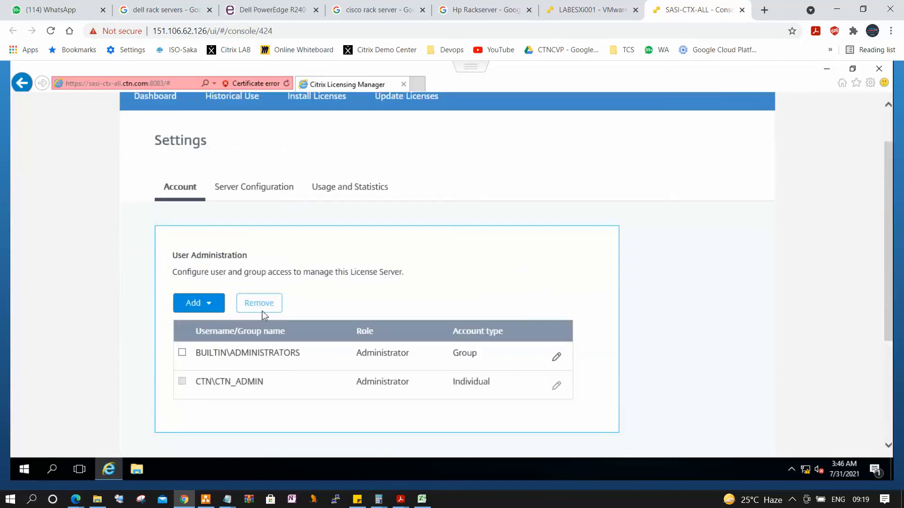
pyautogui.scroll(2, 325, 391)
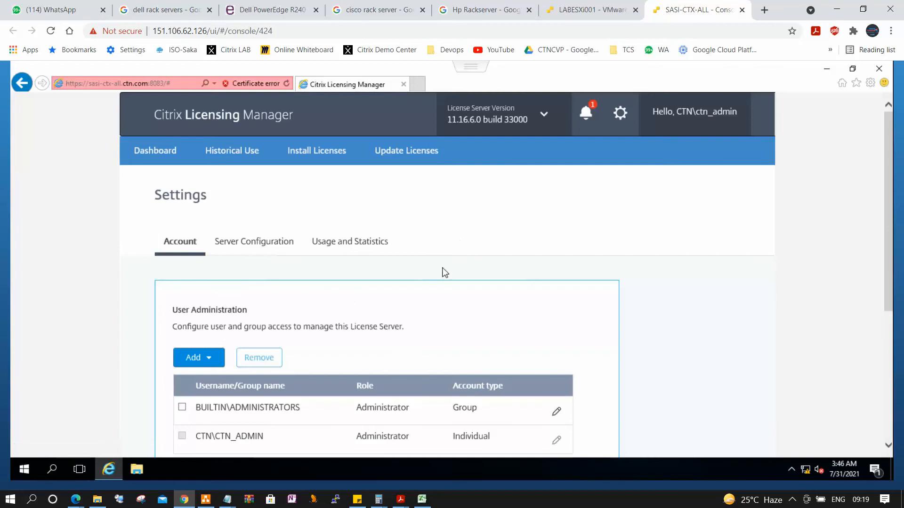
pyautogui.scroll(-3, 200, 264)
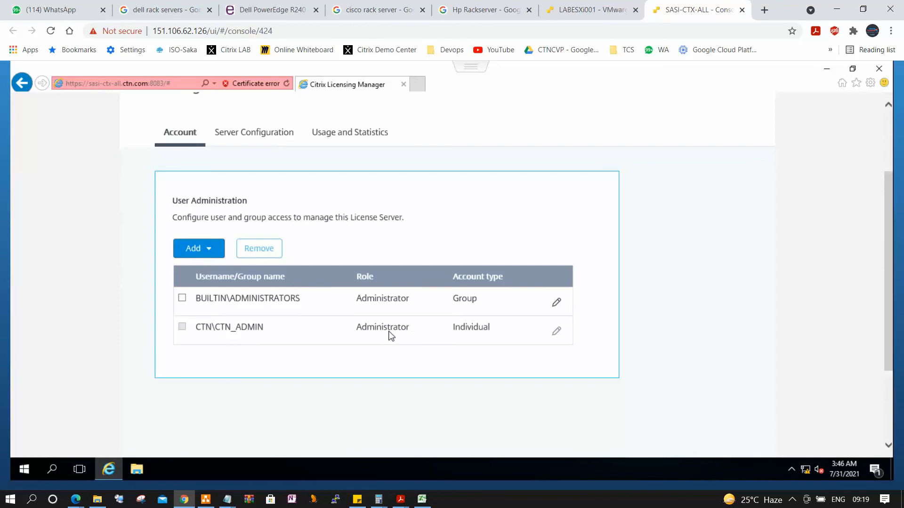
pyautogui.click(207, 252)
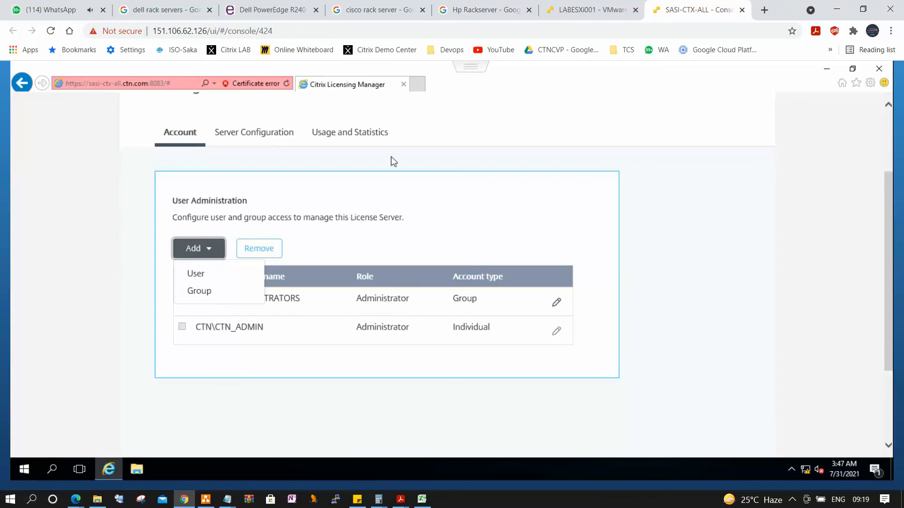
# Examine the Server Configuration settings for configured ports, Customer Success Services renewals, supplemental grace period and language
pyautogui.click(265, 135)
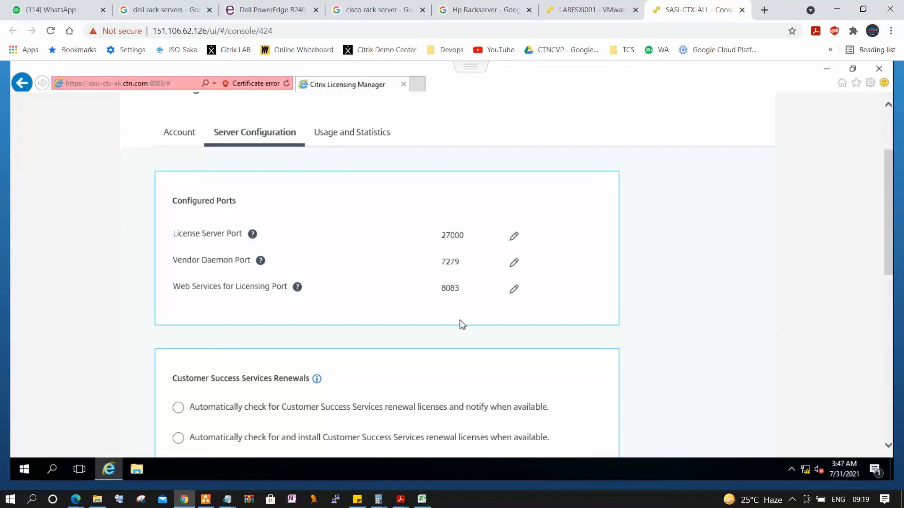
pyautogui.scroll(-4, 460, 323)
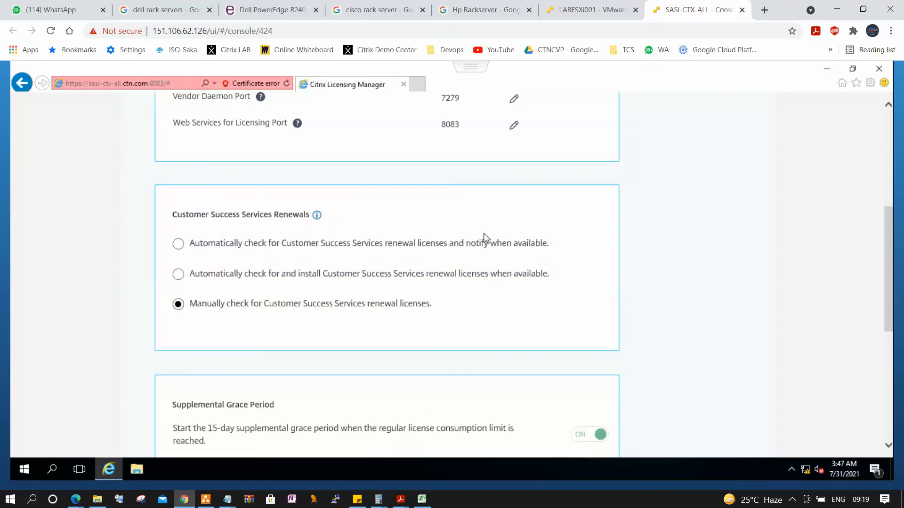
pyautogui.scroll(1, 488, 226)
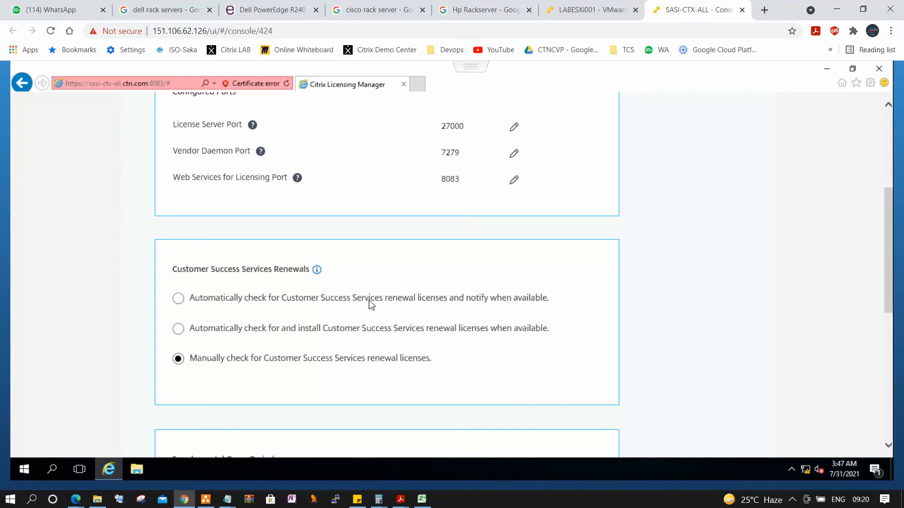
pyautogui.scroll(-3, 372, 305)
pyautogui.scroll(-1, 369, 305)
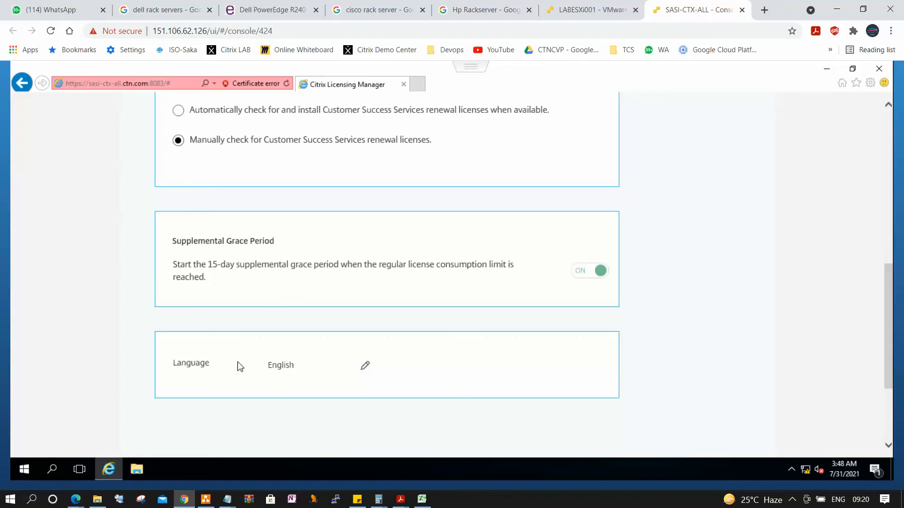
pyautogui.scroll(-3, 239, 367)
pyautogui.scroll(10, 240, 366)
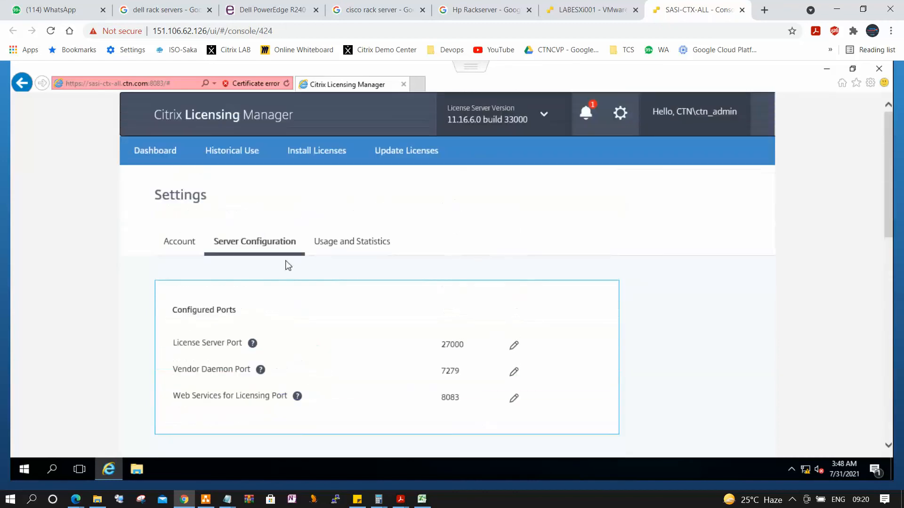
# Review the Usage and Statistics settings for sharing usage data with Citrix and configuring usage telemetry
pyautogui.click(445, 252)
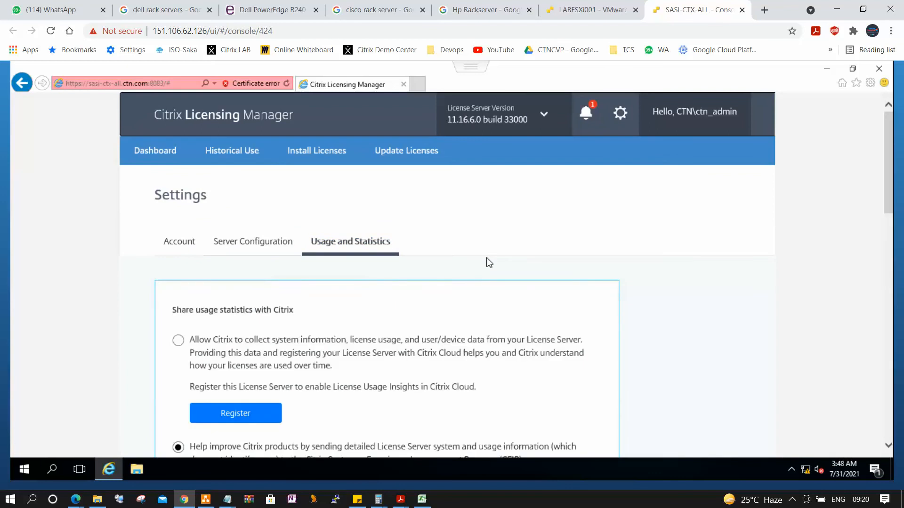
pyautogui.scroll(-3, 455, 317)
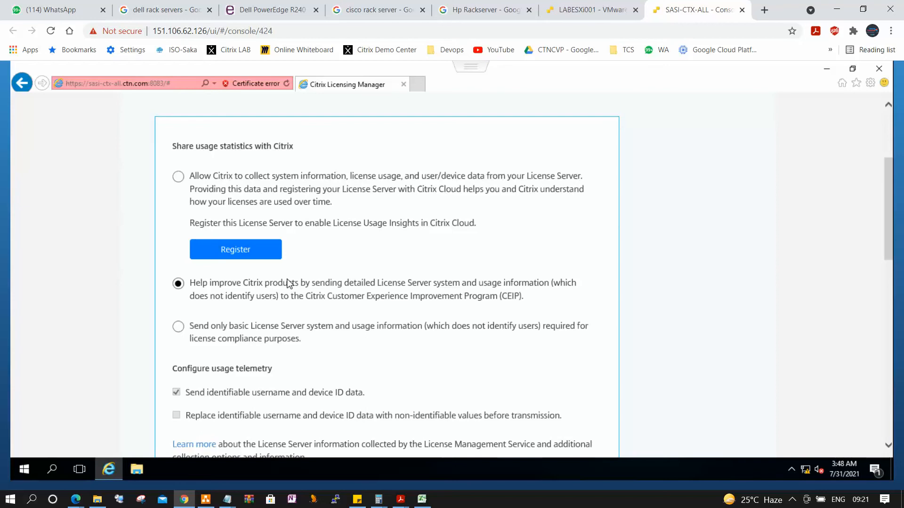
pyautogui.scroll(3, 313, 260)
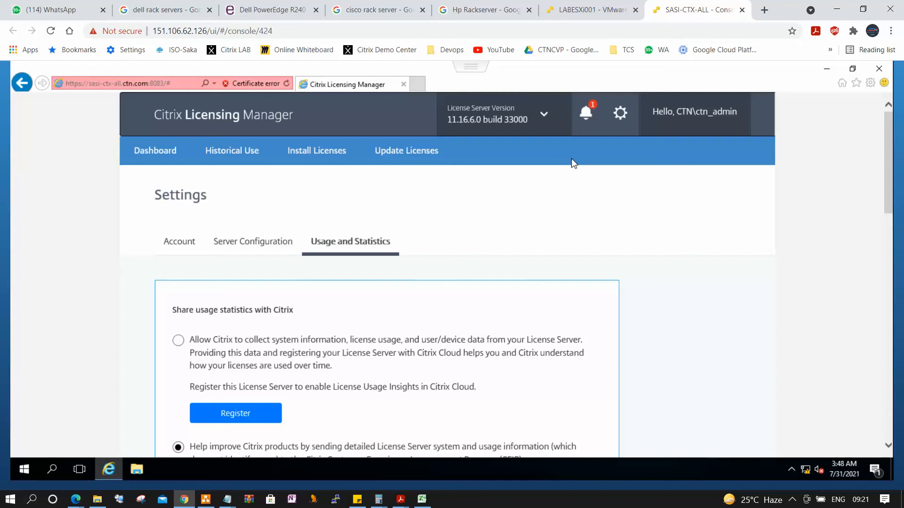
pyautogui.click(179, 83)
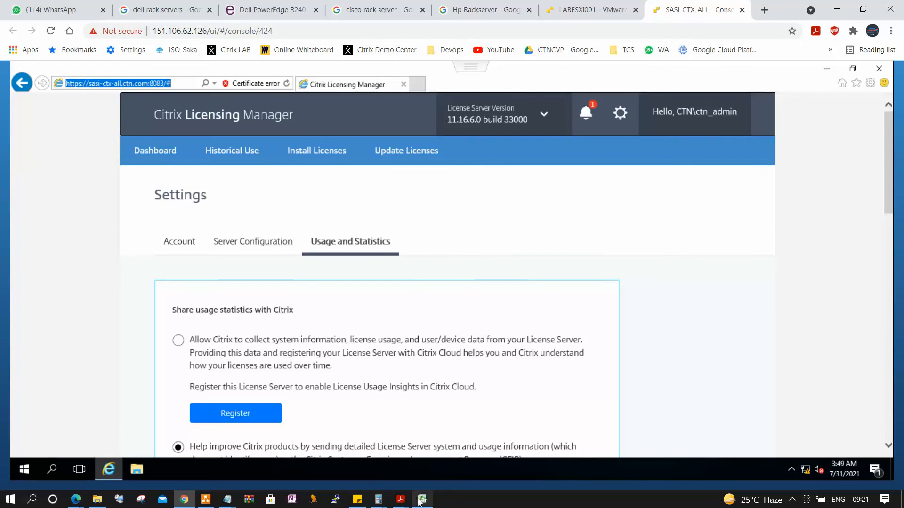
# Switch to Adobe Acrobat Reader and read the Role of the Delivery Controller page in the CWS-215 student manual
pyautogui.click(402, 500)
pyautogui.click(527, 454)
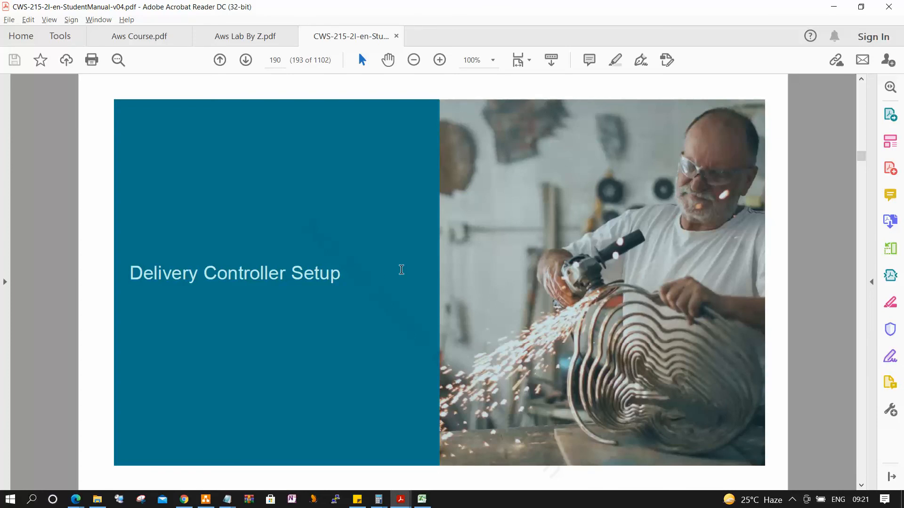
pyautogui.scroll(-8, 401, 270)
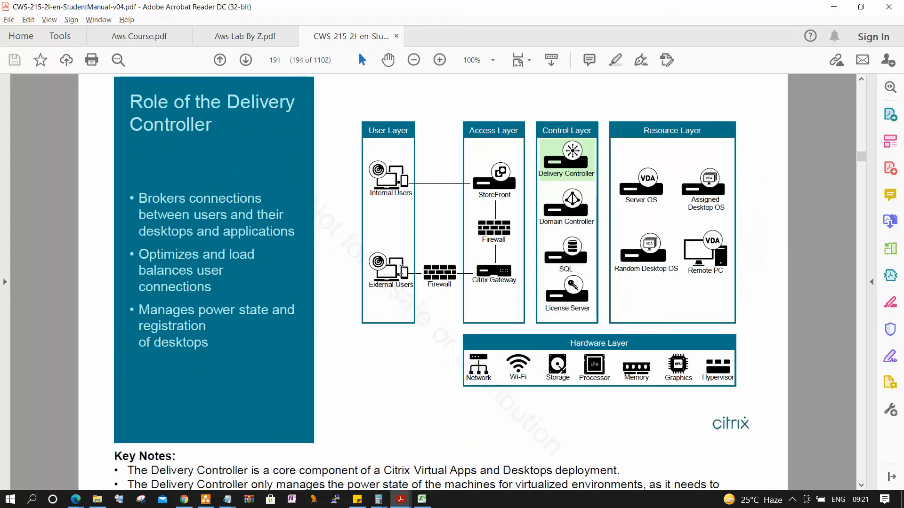
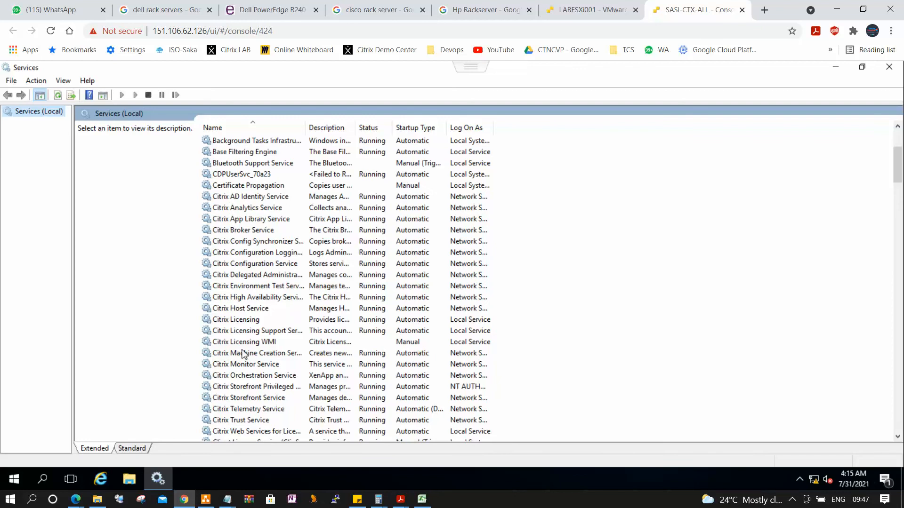
# Check the status and startup type of the Citrix services, including Citrix Licensing WMI, and minimize the Services console
pyautogui.scroll(-1, 241, 401)
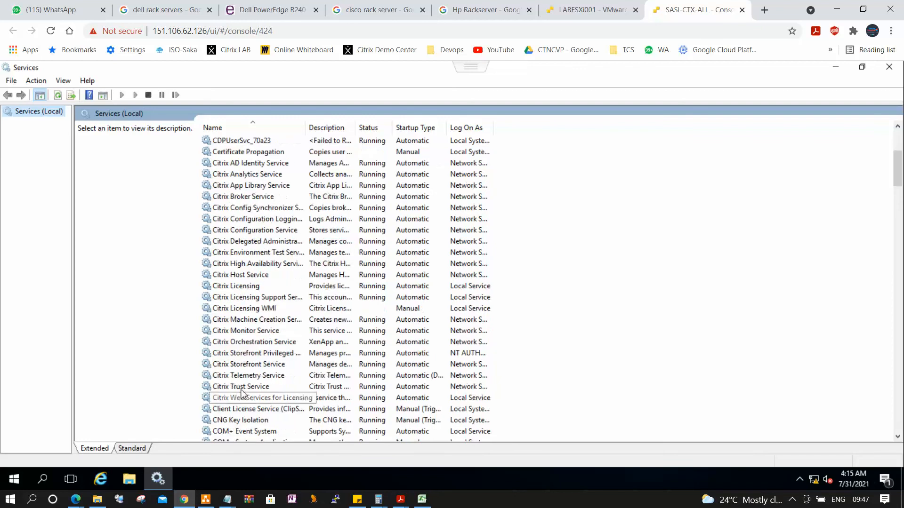
pyautogui.scroll(-3, 244, 390)
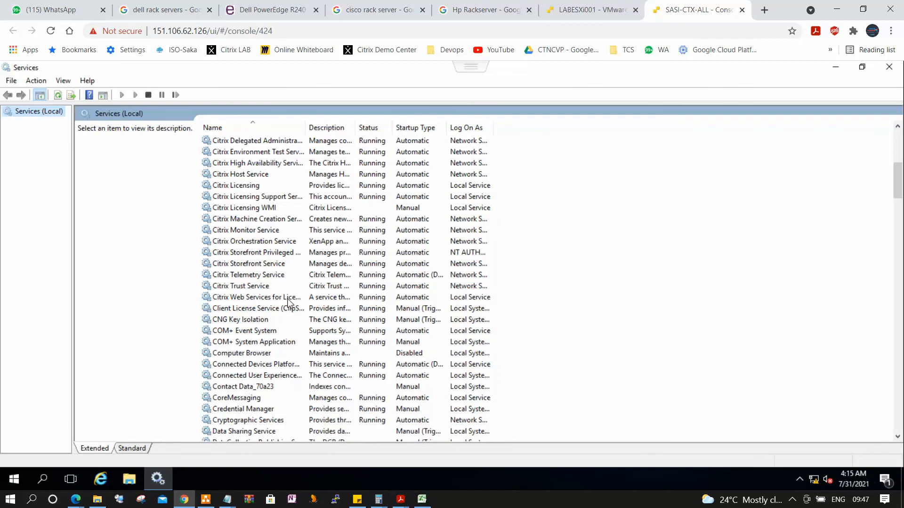
pyautogui.click(267, 209)
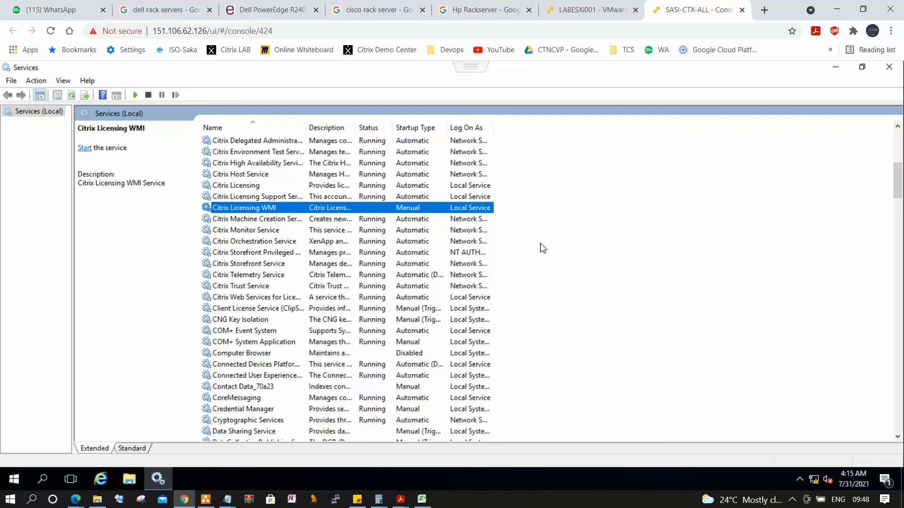
pyautogui.click(836, 68)
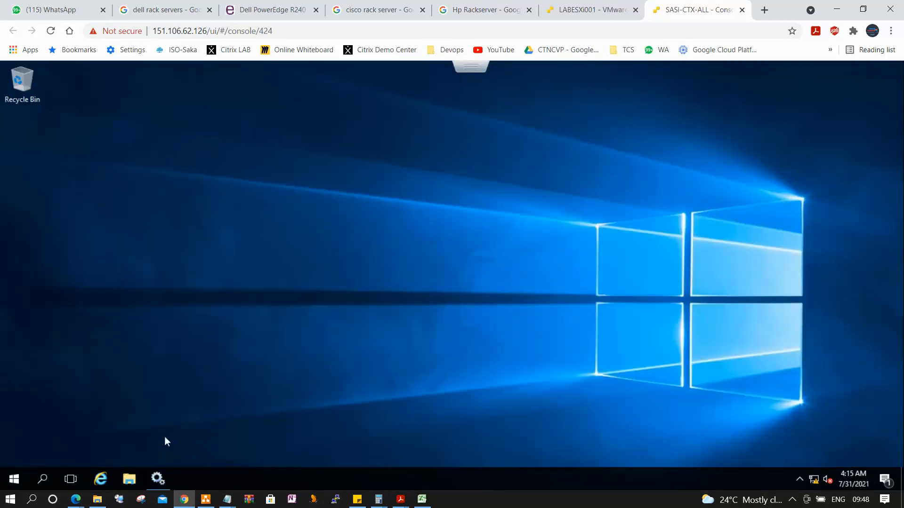
# Launch Citrix Studio, allow it to make changes to the device, and keep the unresponsive snap-in running
pyautogui.click(15, 479)
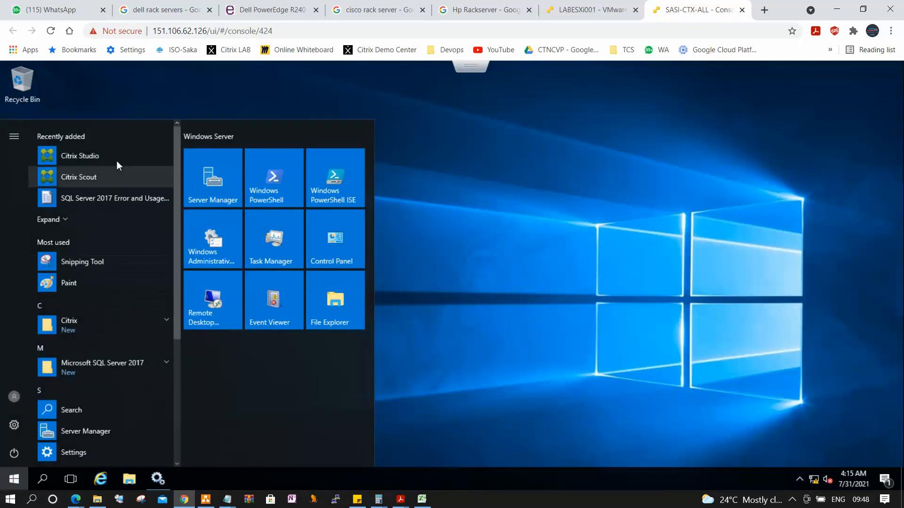
pyautogui.click(115, 157)
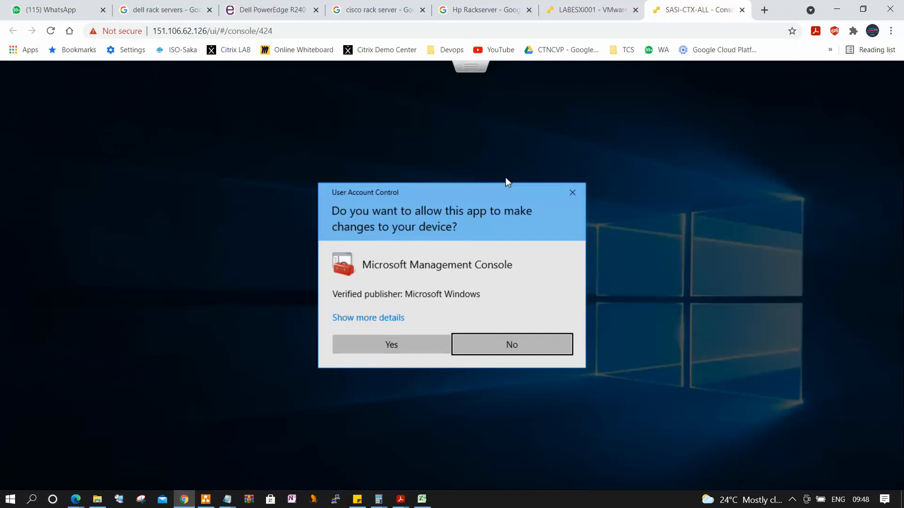
pyautogui.click(392, 346)
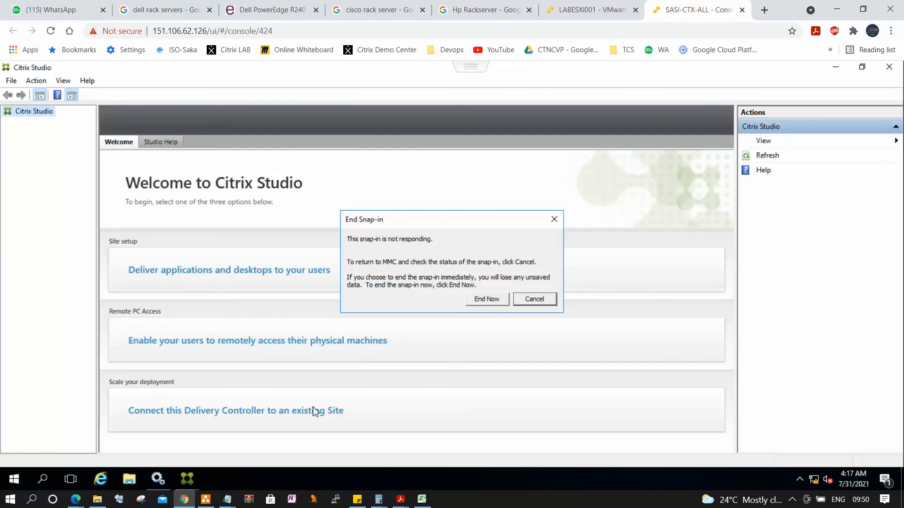
pyautogui.click(548, 300)
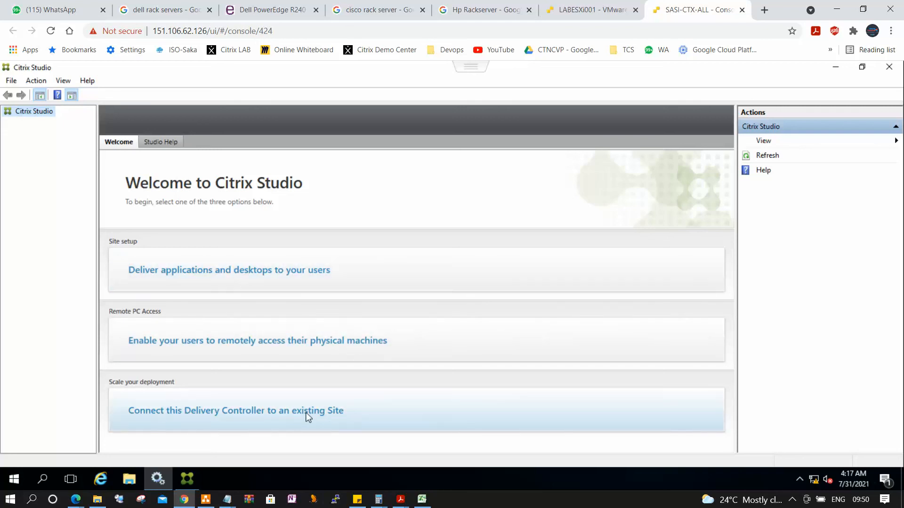
# Start the site setup for delivering applications and desktops, with a fully configured, production-ready site named INDIA
pyautogui.click(290, 269)
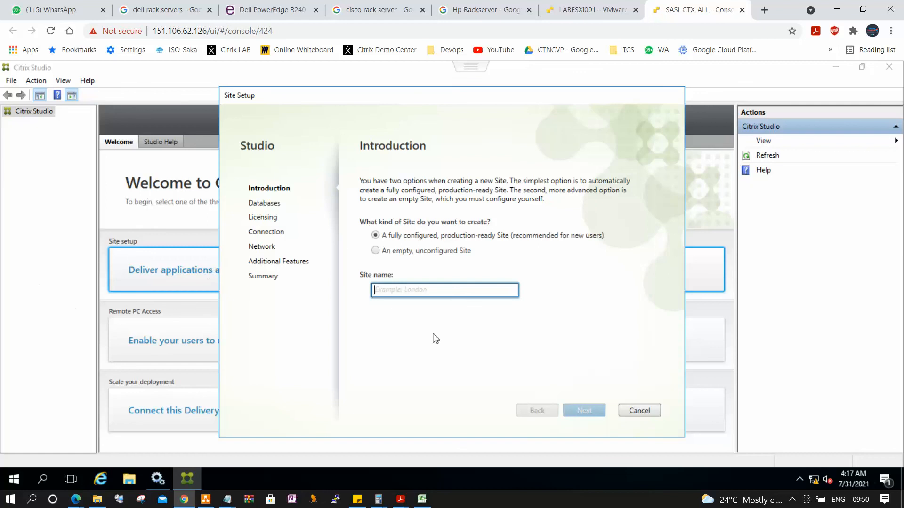
pyautogui.write('INDIA')
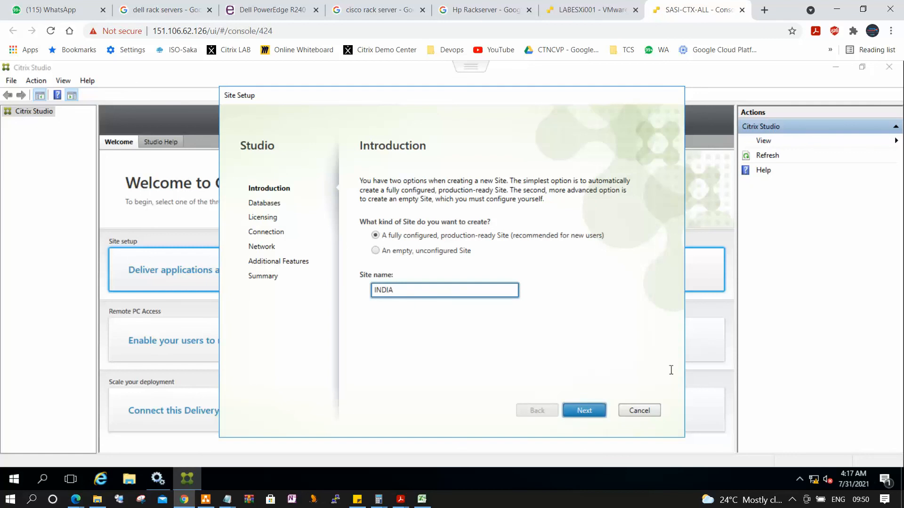
pyautogui.click(595, 414)
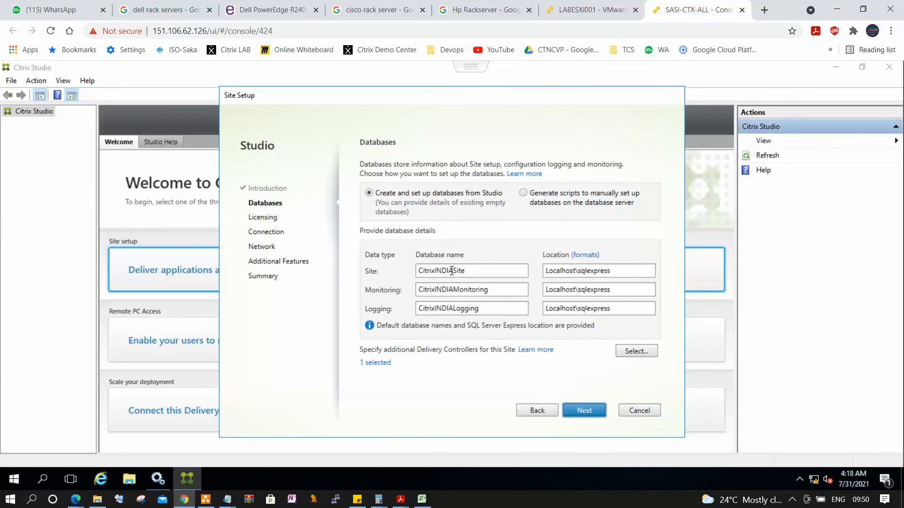
# Accept the default INDIA databases on Localhost\sqlexpress and use the free 30-day trial with license server localhost:27000
pyautogui.moveTo(466, 271); pyautogui.dragTo(410, 272)
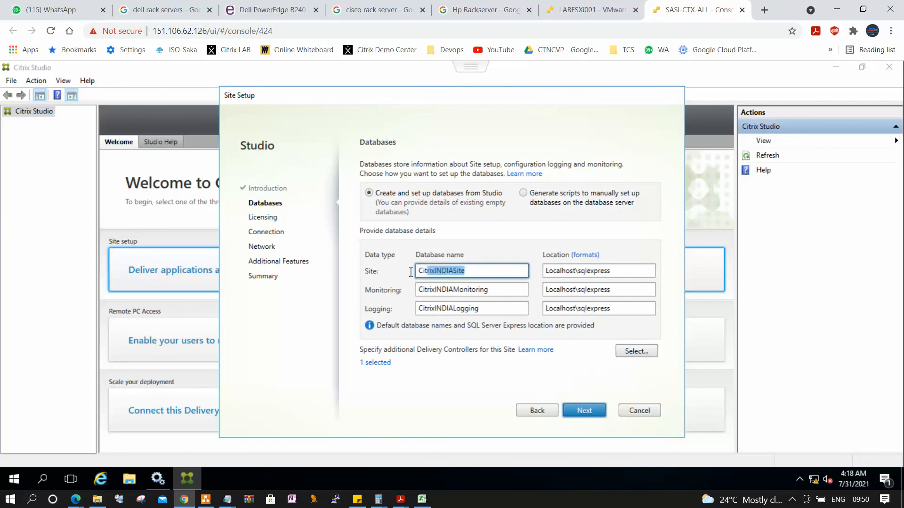
pyautogui.doubleClick(442, 289)
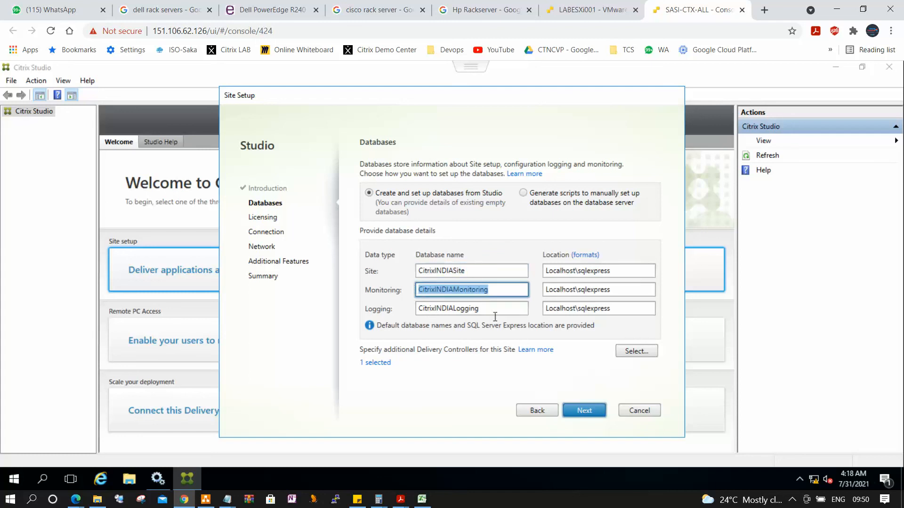
pyautogui.doubleClick(430, 312)
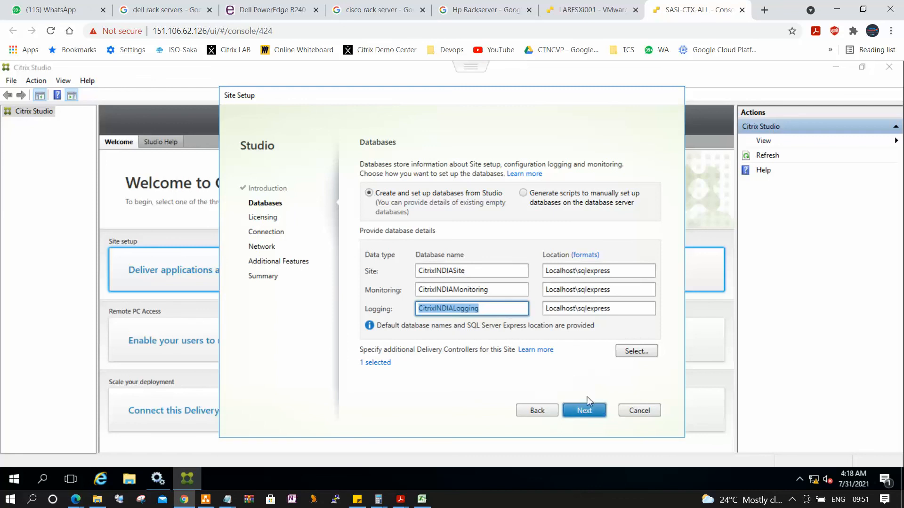
pyautogui.click(588, 408)
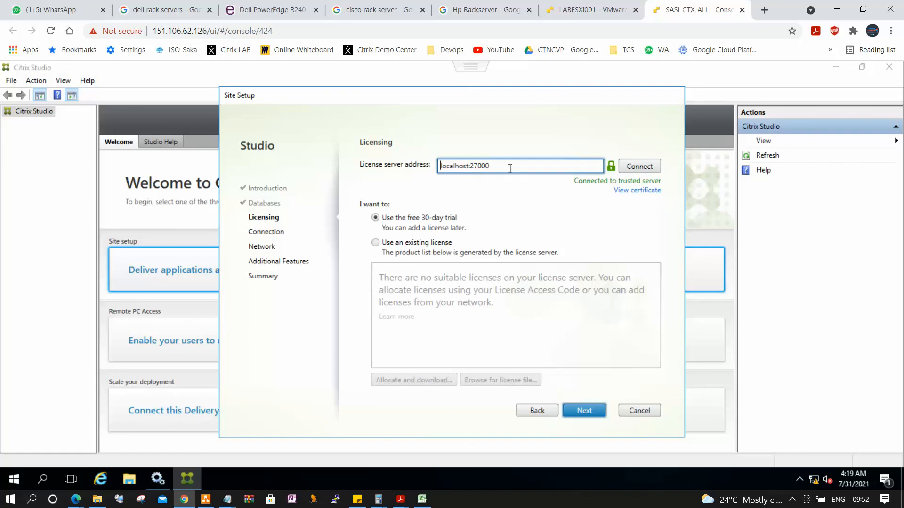
pyautogui.click(645, 170)
pyautogui.click(590, 412)
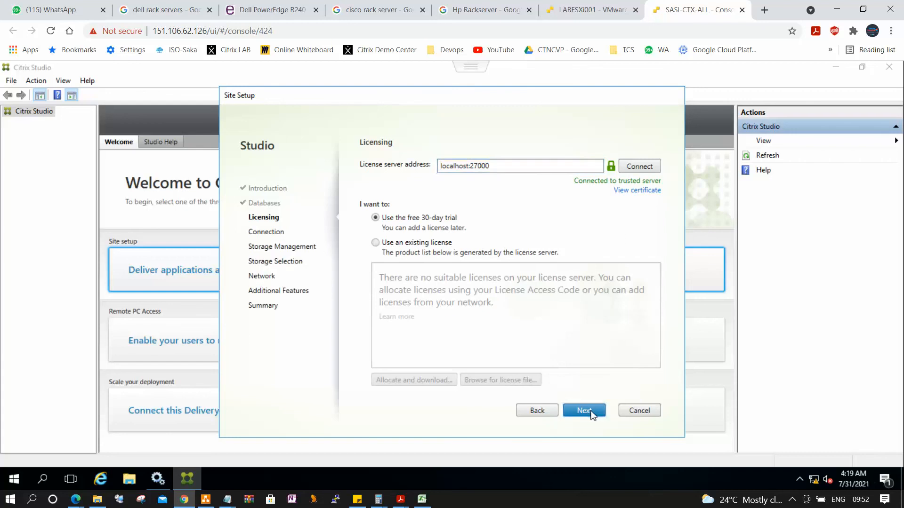
# Set the connection type to No machine management and complete the INDIA site setup without App-V Publishing
pyautogui.click(543, 189)
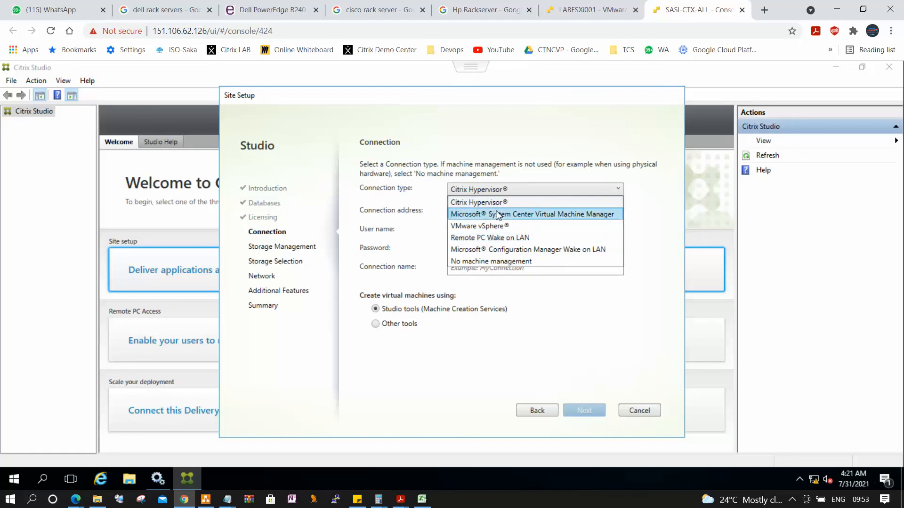
pyautogui.click(492, 263)
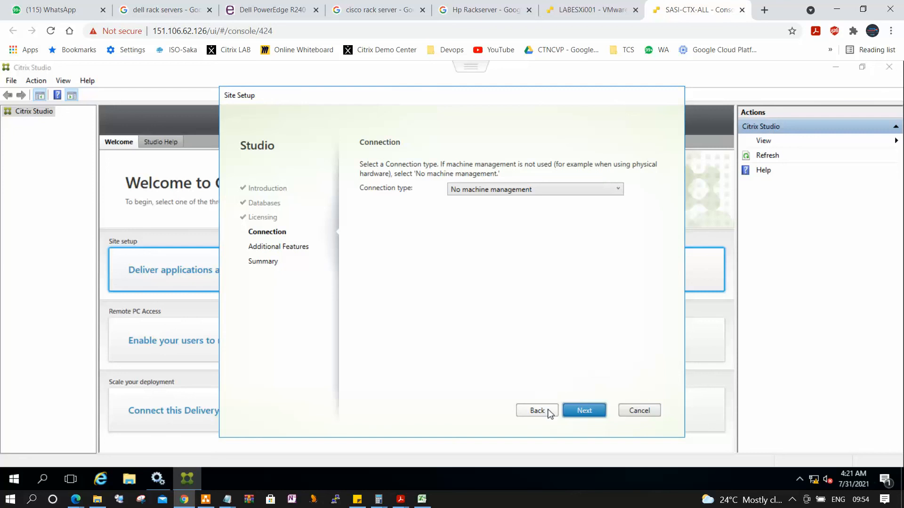
pyautogui.click(513, 191)
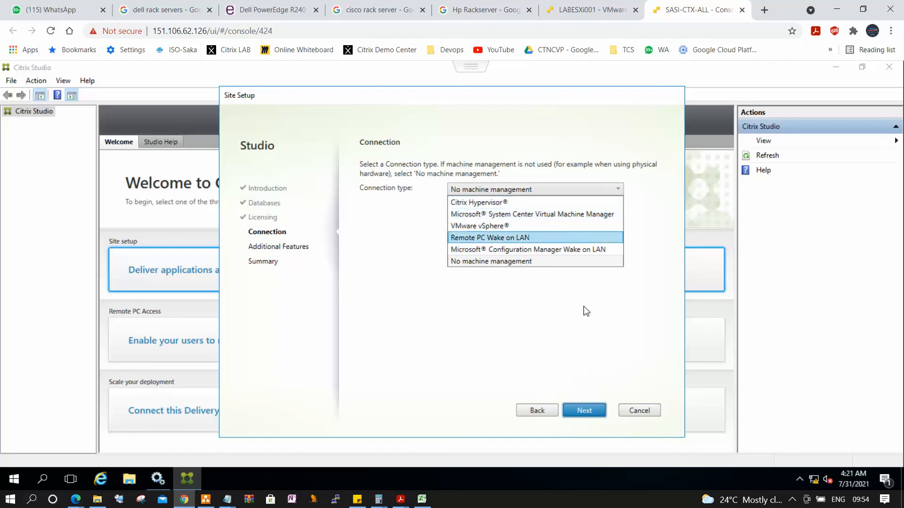
pyautogui.click(568, 304)
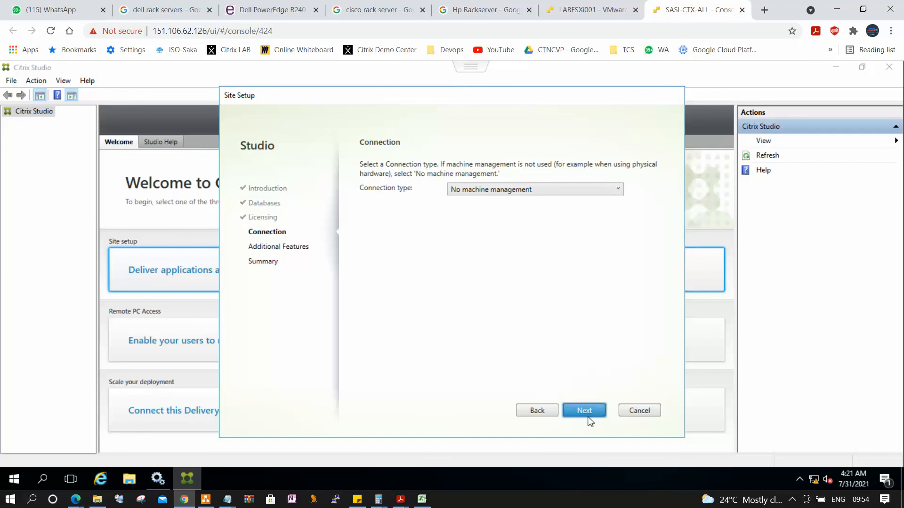
pyautogui.click(584, 410)
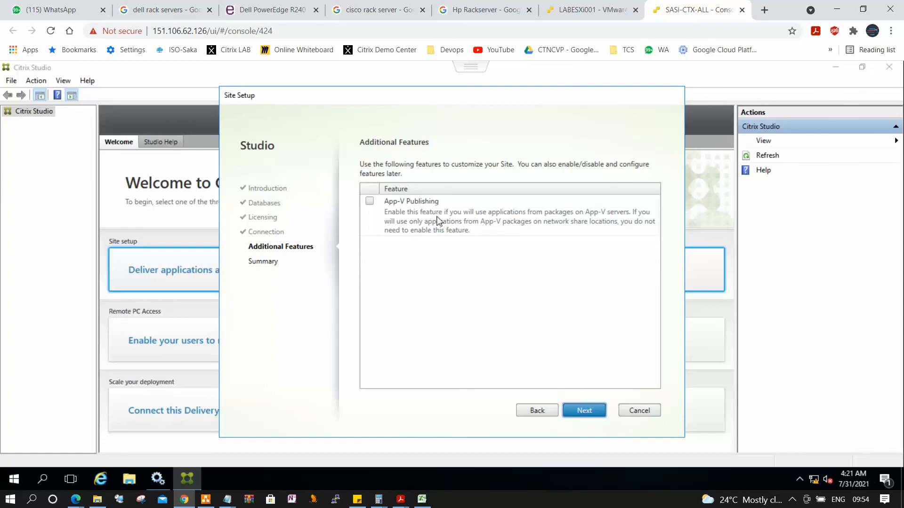
pyautogui.click(597, 411)
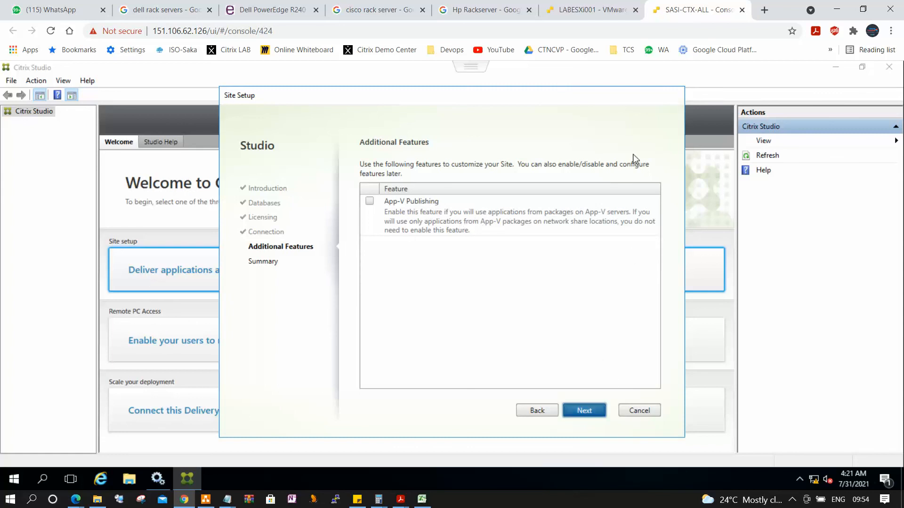
pyautogui.click(588, 412)
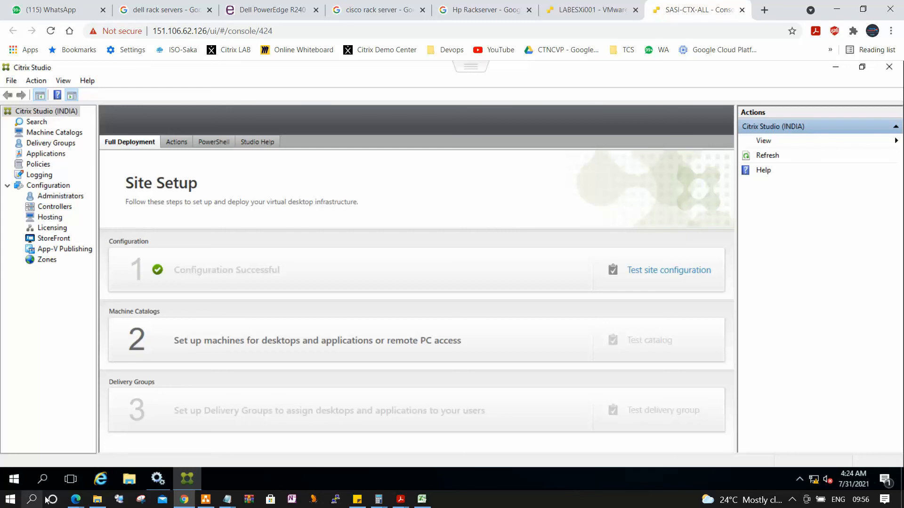
# Switch to the Notepad notes and add the machine name SASI-VDA-MASTER a few lines below the password entry
pyautogui.moveTo(227, 499)
pyautogui.click(557, 466)
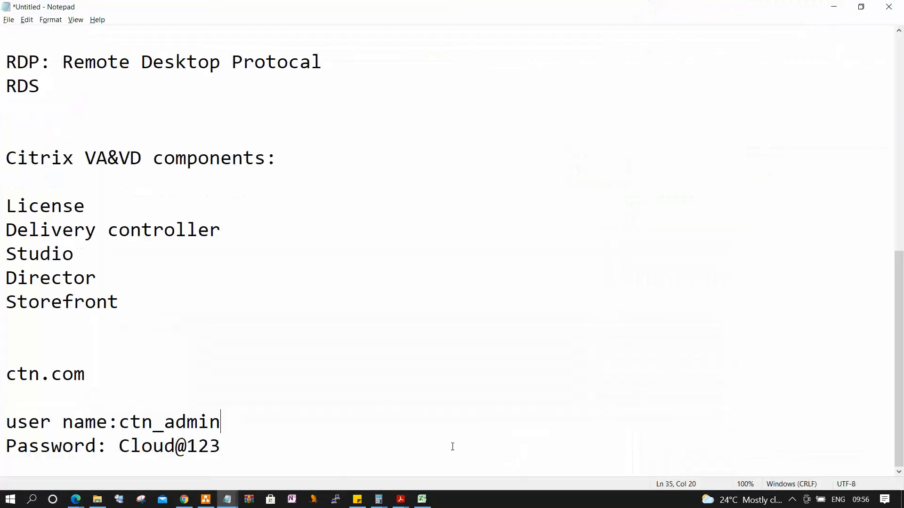
pyautogui.click(254, 448)
pyautogui.press('Return')
pyautogui.press('Return')
pyautogui.press('Return')
pyautogui.press('Return')
pyautogui.press('Return')
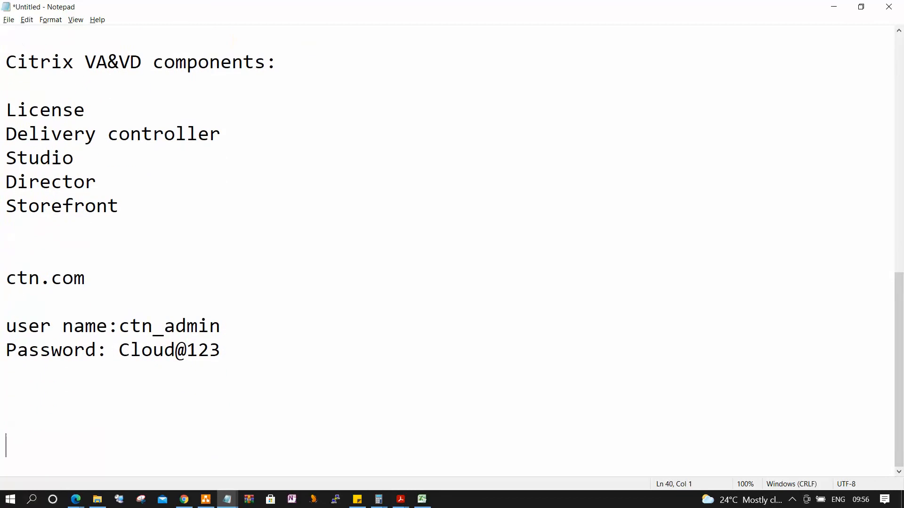
pyautogui.press('Up')
pyautogui.press('Up')
pyautogui.press('Up')
pyautogui.press('Down')
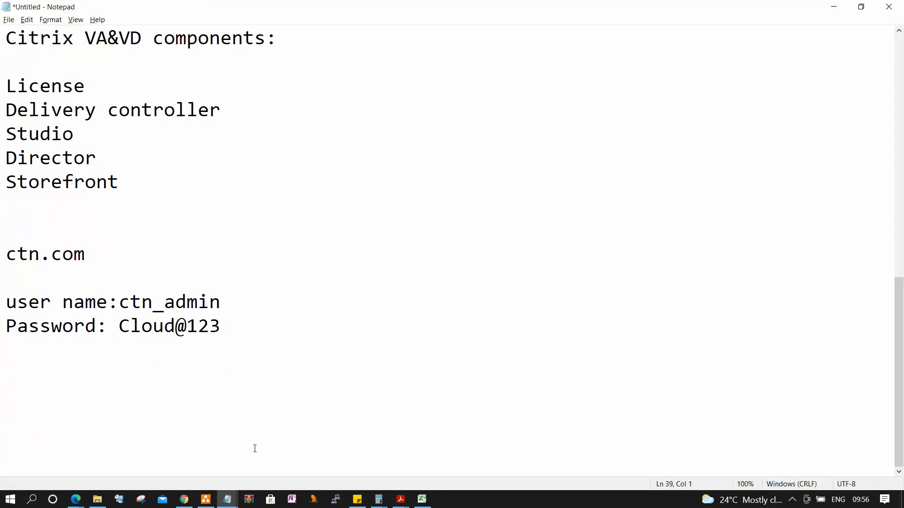
pyautogui.write('SASI-VD')
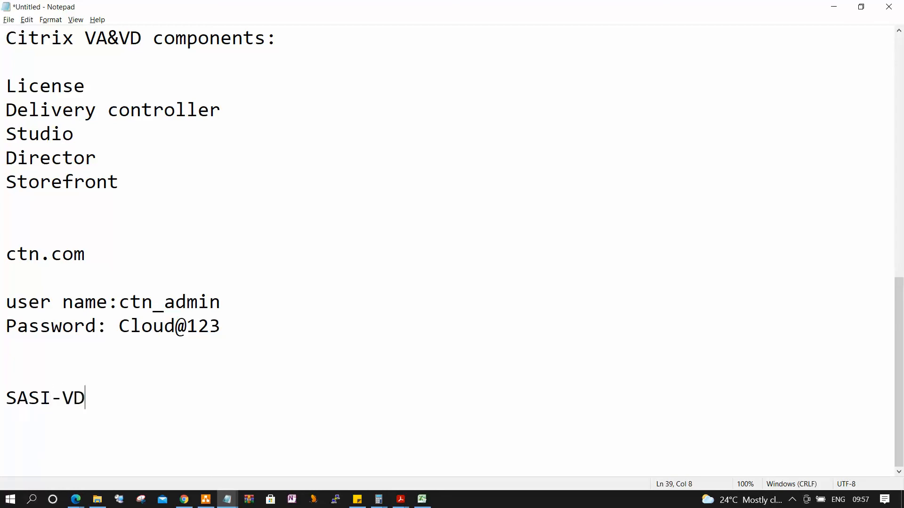
pyautogui.write('A-MASTER')
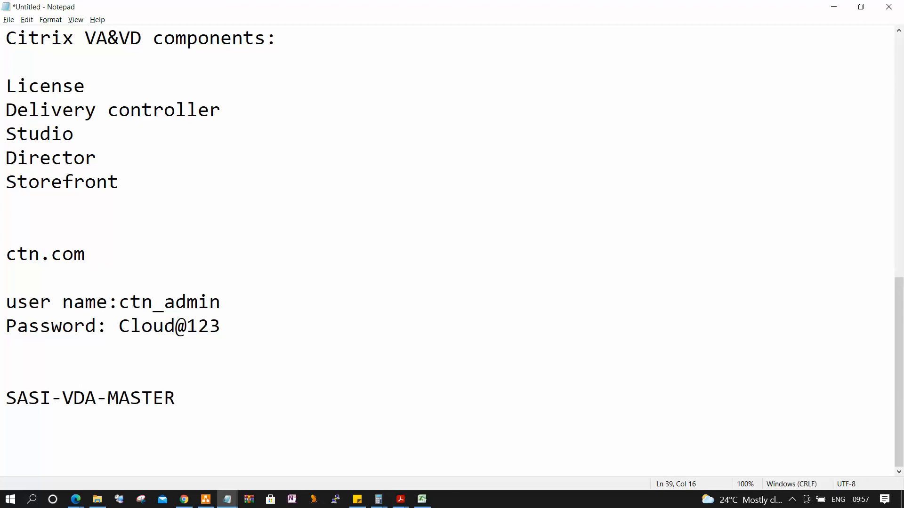
# Replace MASTER with W16-M in the SASI machine name and add GEO-VDA-W16-M on the line below
pyautogui.press('BackSpace')
pyautogui.press('BackSpace')
pyautogui.press('BackSpace')
pyautogui.press('BackSpace')
pyautogui.press('BackSpace')
pyautogui.press('BackSpace')
pyautogui.press('BackSpace')
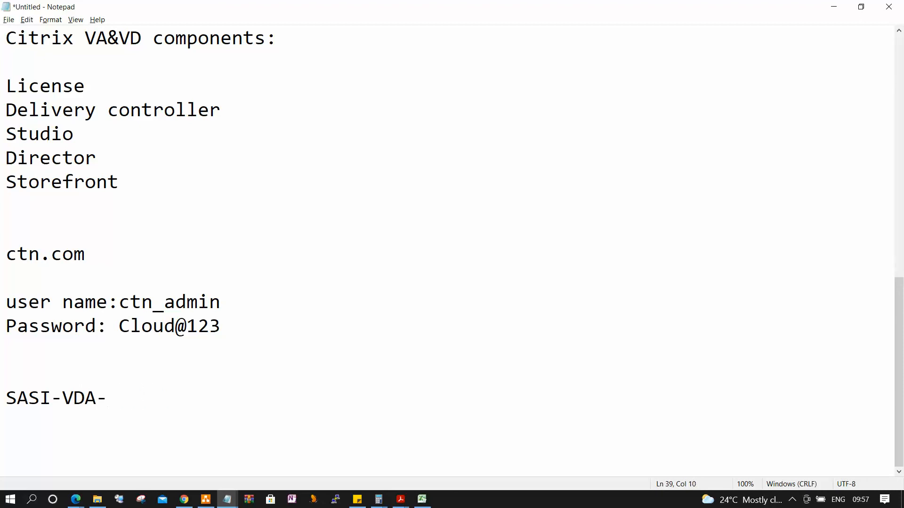
pyautogui.write('-W16-M')
pyautogui.press('Return')
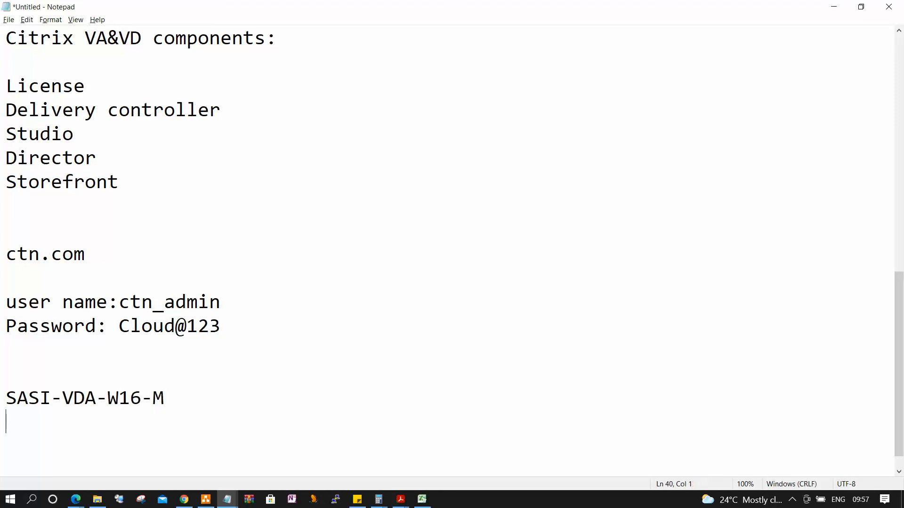
pyautogui.write('GEO-VDA')
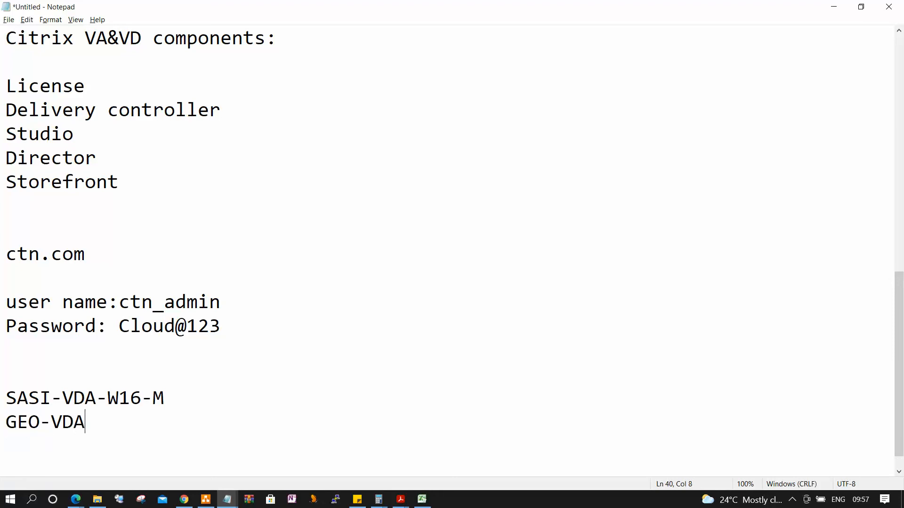
pyautogui.write('-W16-M')
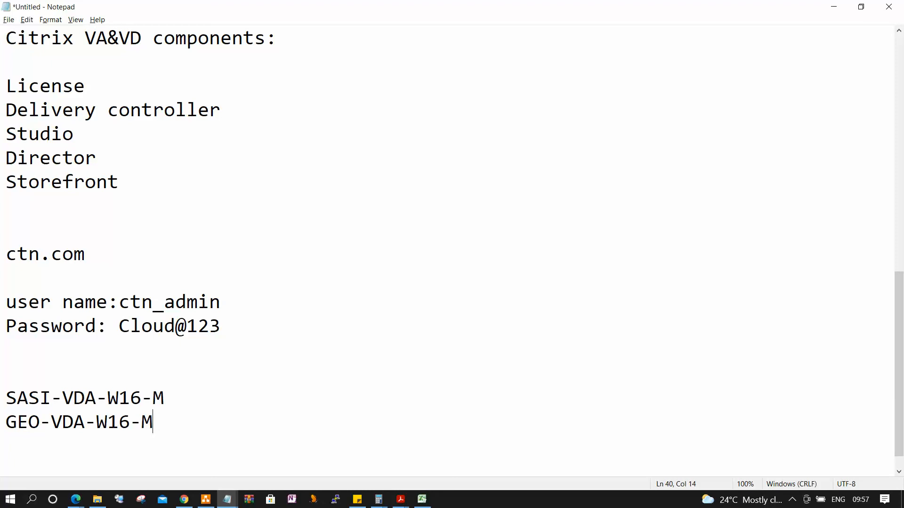
# Add the machine specifications 1 CPU, 4 GB RAM and 40 GB HDD on separate lines below the machine names
pyautogui.press('Return')
pyautogui.press('Return')
pyautogui.press('Return')
pyautogui.press('Return')
pyautogui.press('Return')
pyautogui.press('Up')
pyautogui.press('Up')
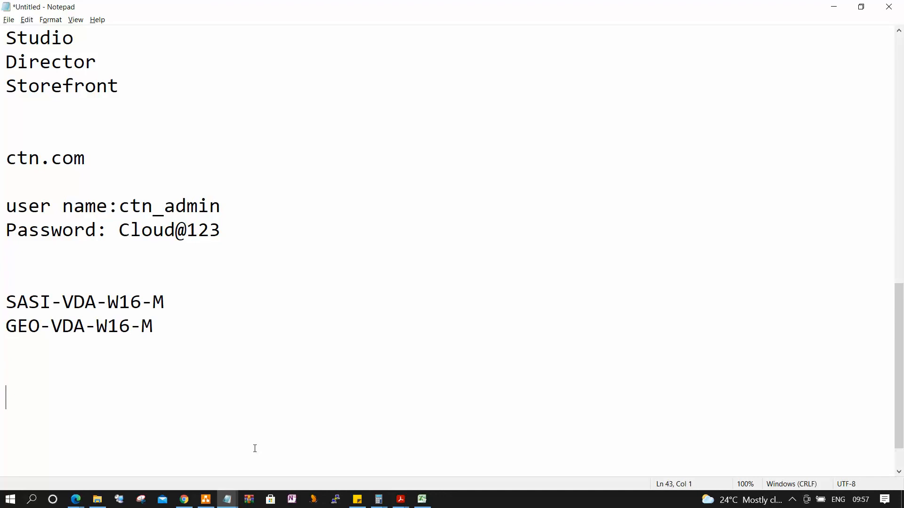
pyautogui.write('1 CPU')
pyautogui.press('Return')
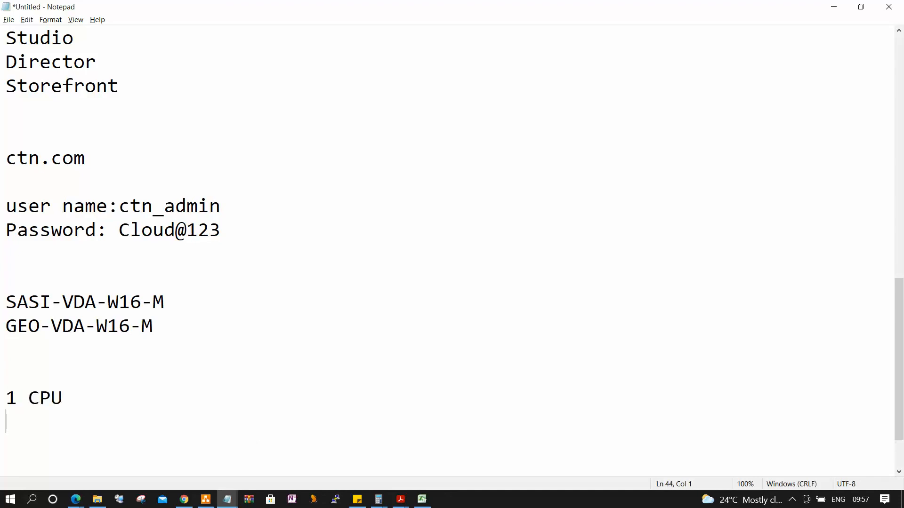
pyautogui.write('4 GB RAM')
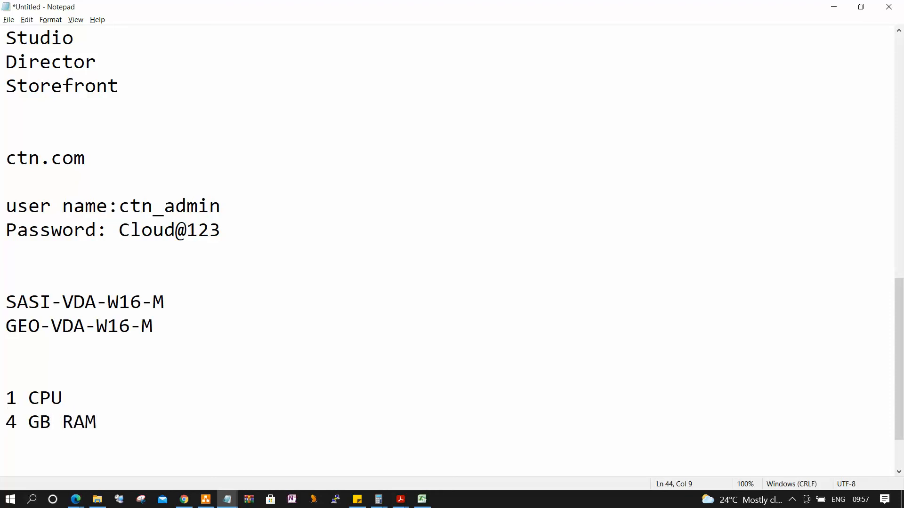
pyautogui.press('Return')
pyautogui.write('0 GB HDD')
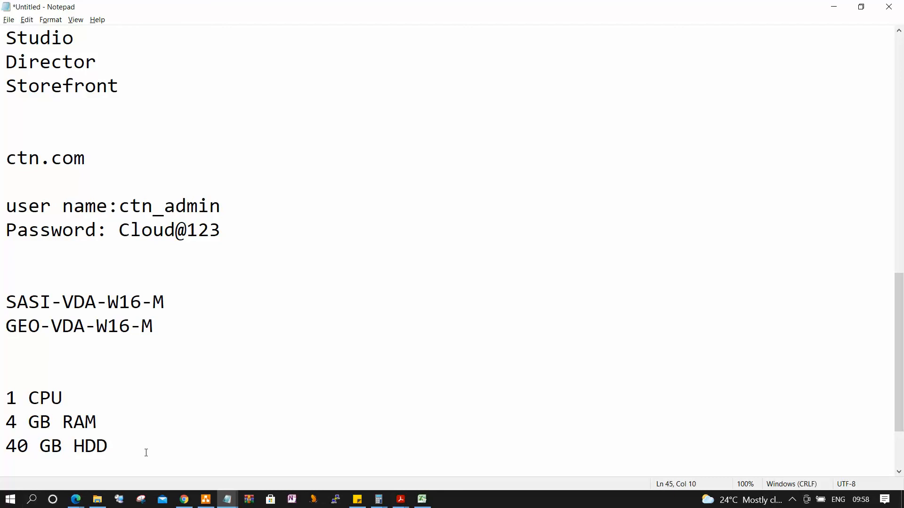
# Select the notes from ctn.com through 40 GB HDD and switch to Microsoft Edge
pyautogui.moveTo(101, 438); pyautogui.dragTo(5, 158)
pyautogui.hotkey('alt', 'Tab')
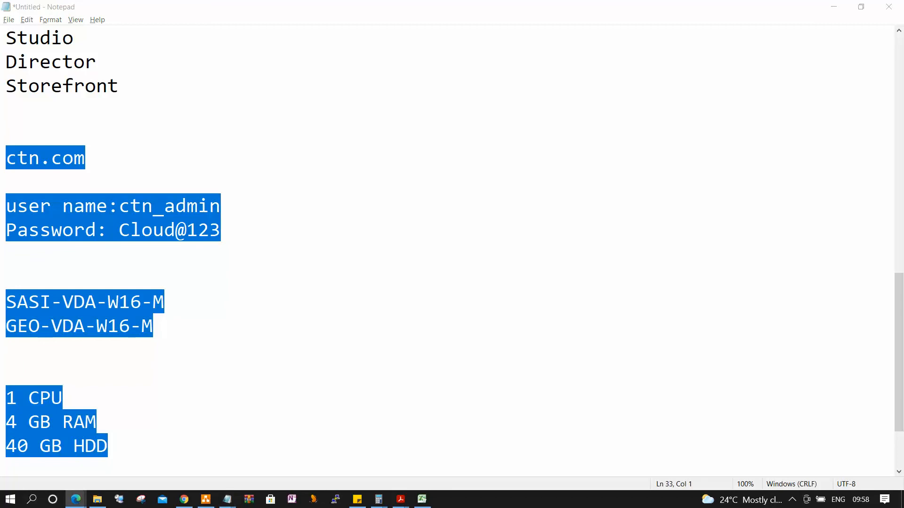